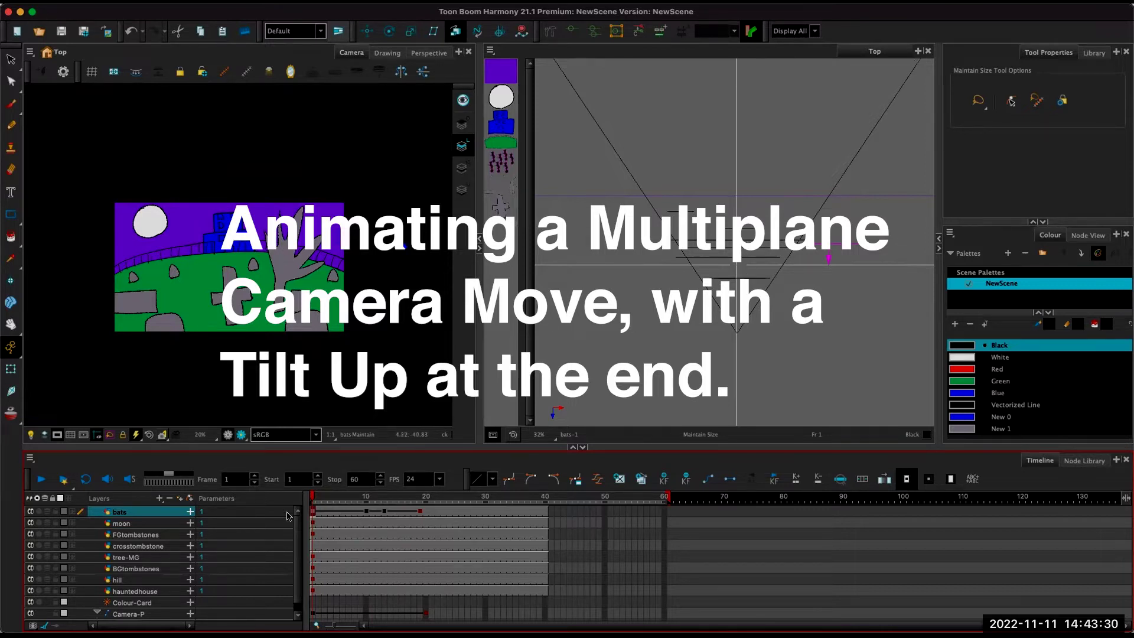
Select the Camera layer, then its parent Camera-P peg, in the Timeline.
scroll(148, 566, down, 2)
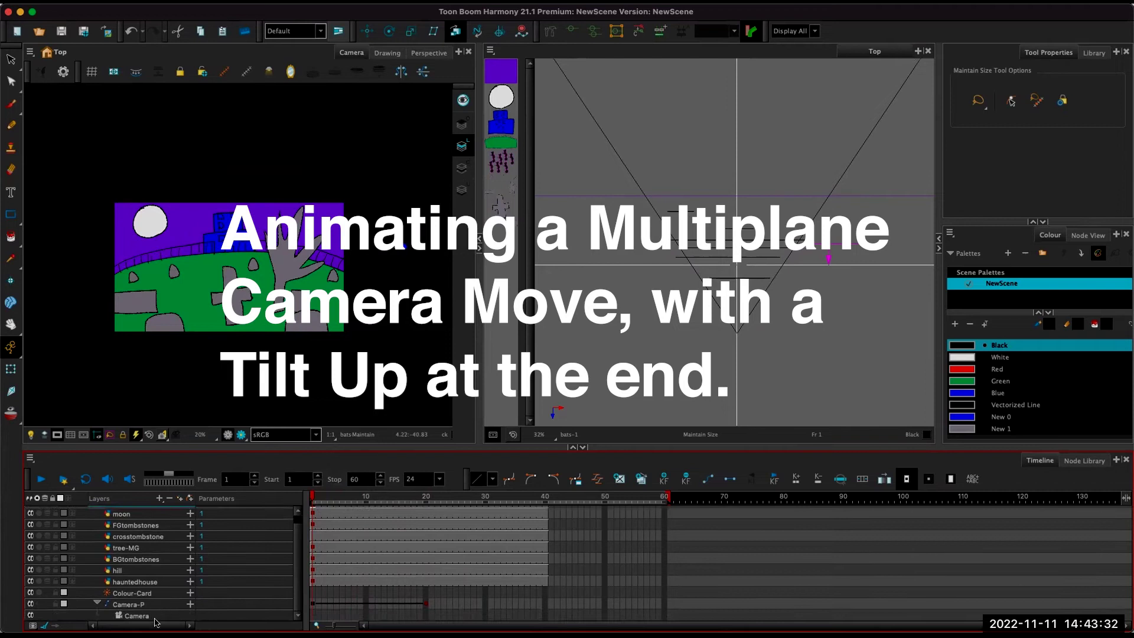
click(137, 616)
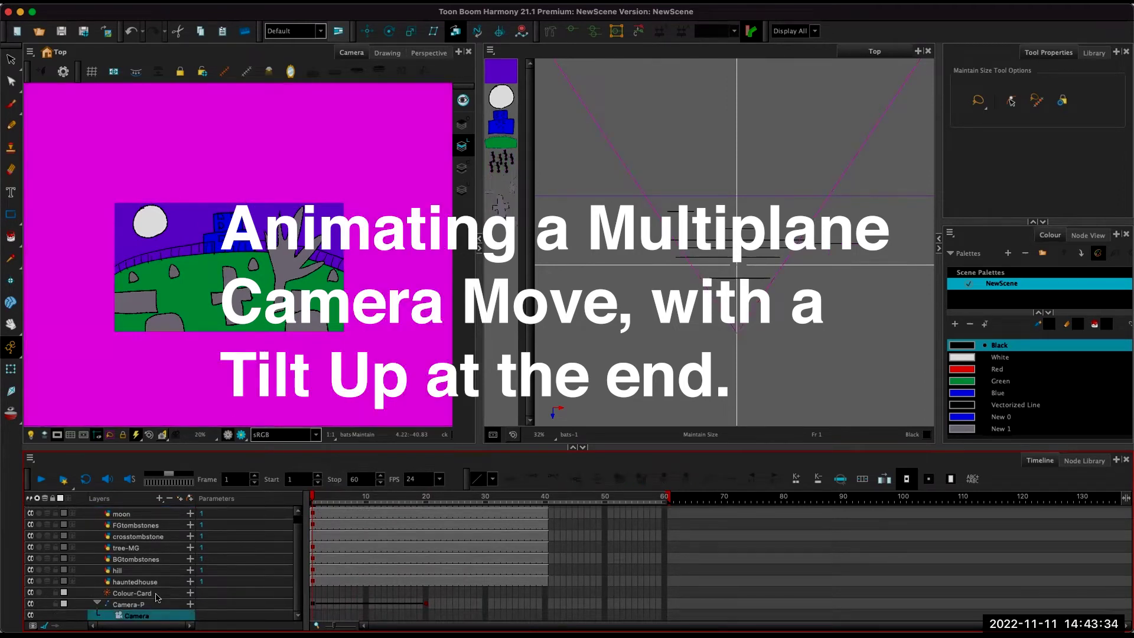
click(158, 604)
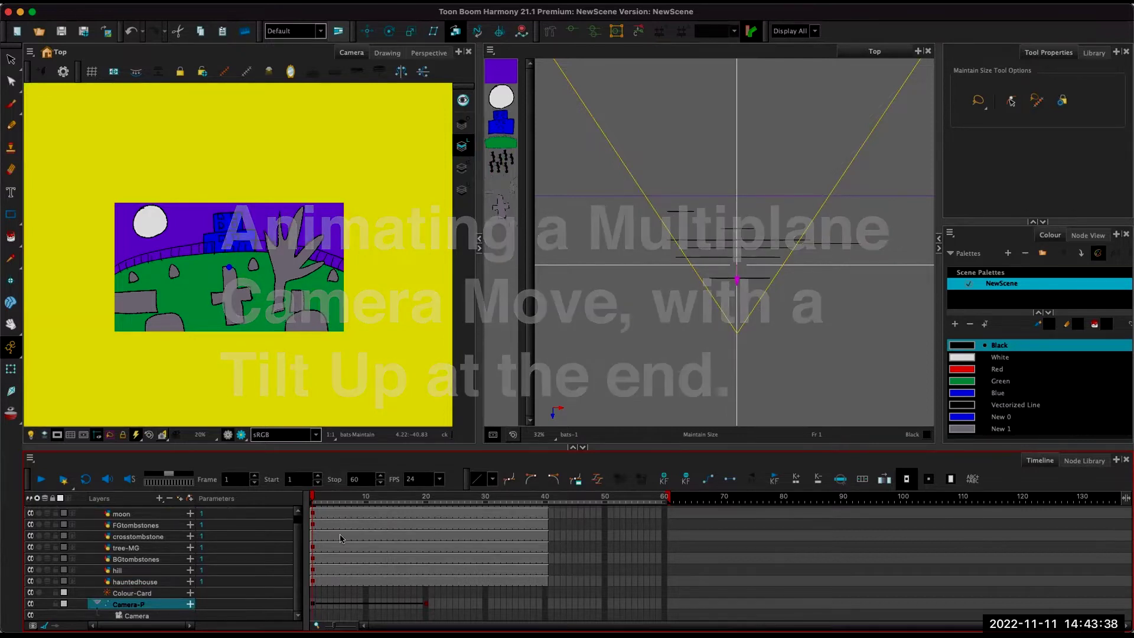
Add a Perspective view and a Top view to the workspace.
click(326, 498)
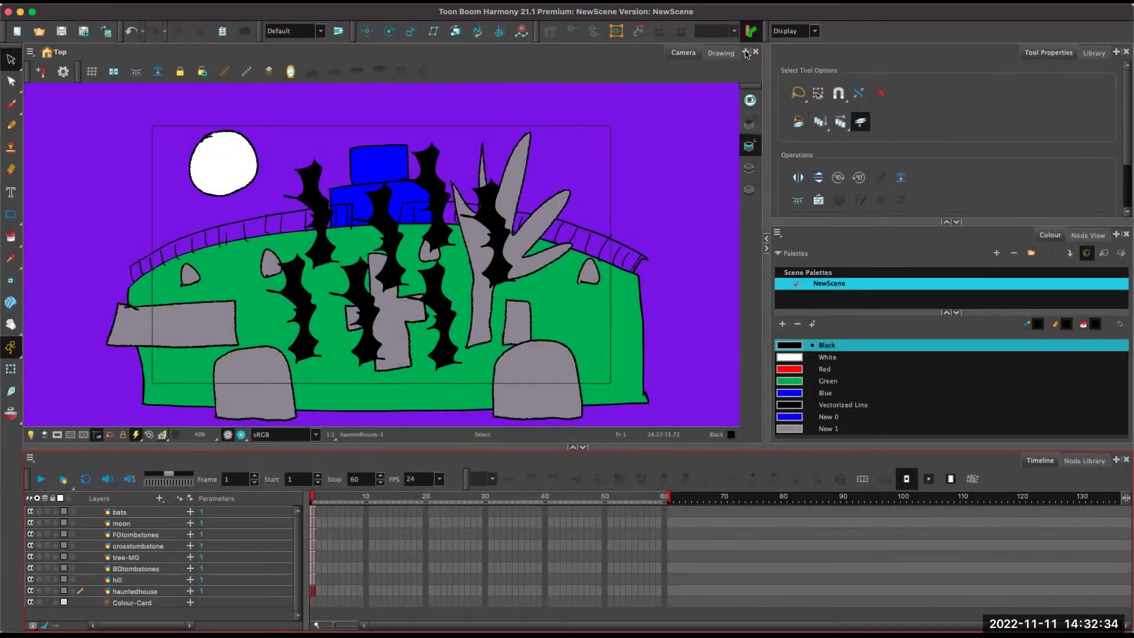
click(745, 52)
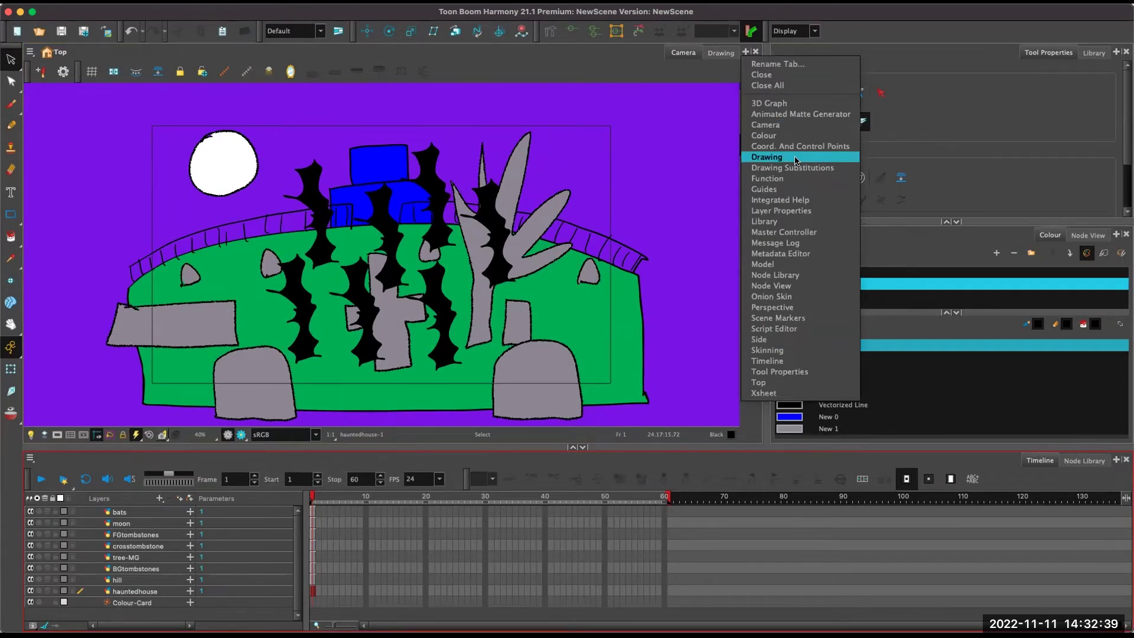
click(807, 307)
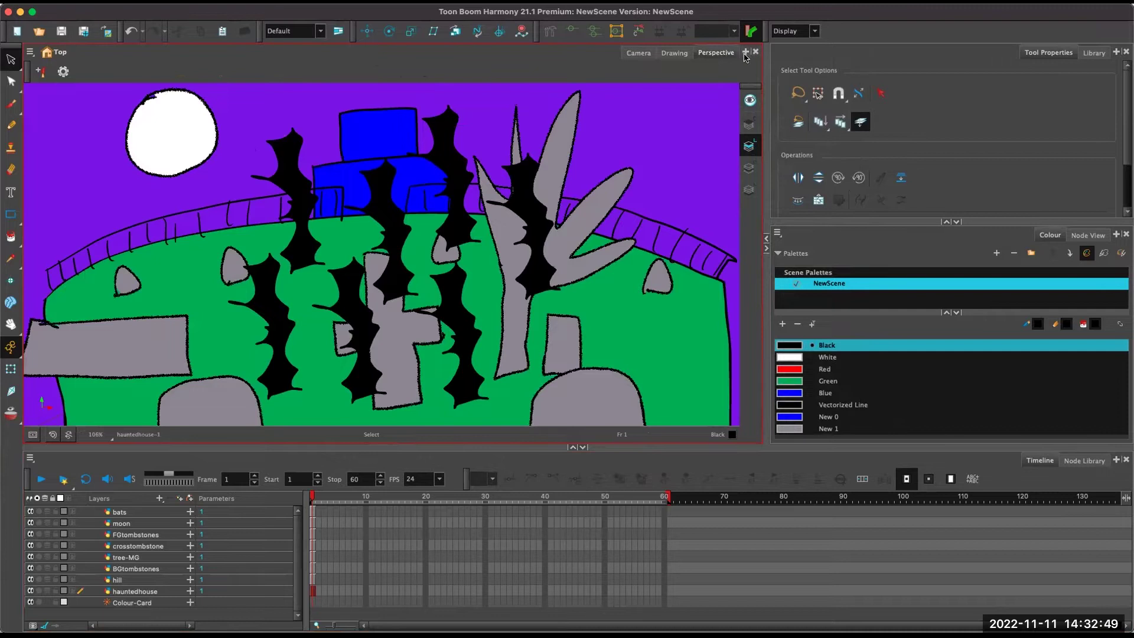
click(746, 54)
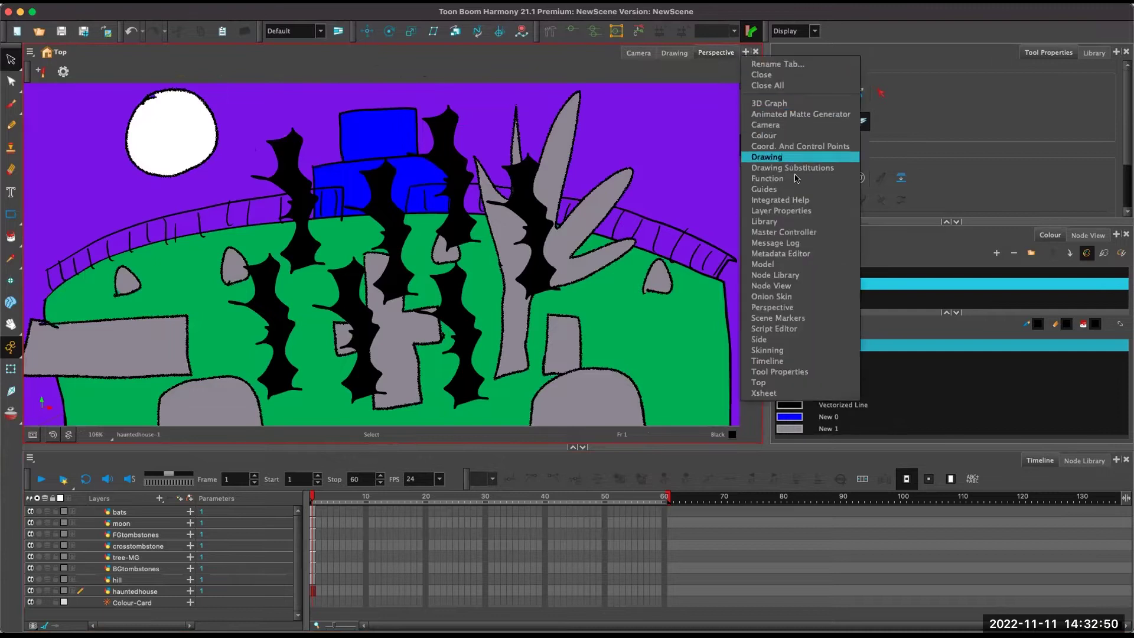
click(774, 381)
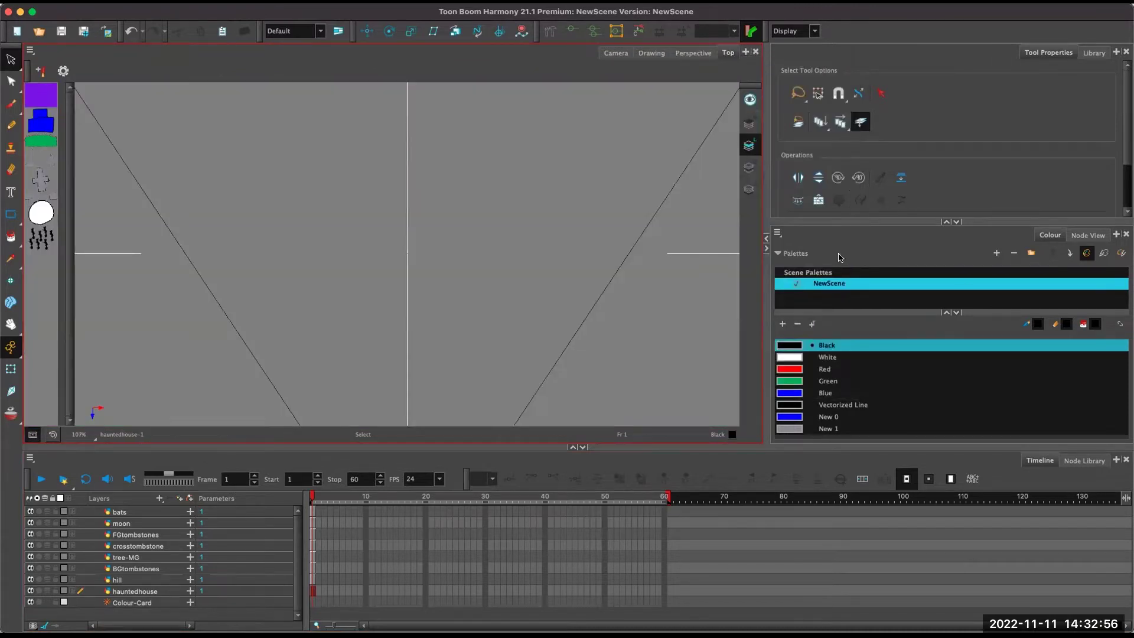
Center the camera cone in the Top view and select the colour card and haunted house layers.
scroll(449, 240, up, 5)
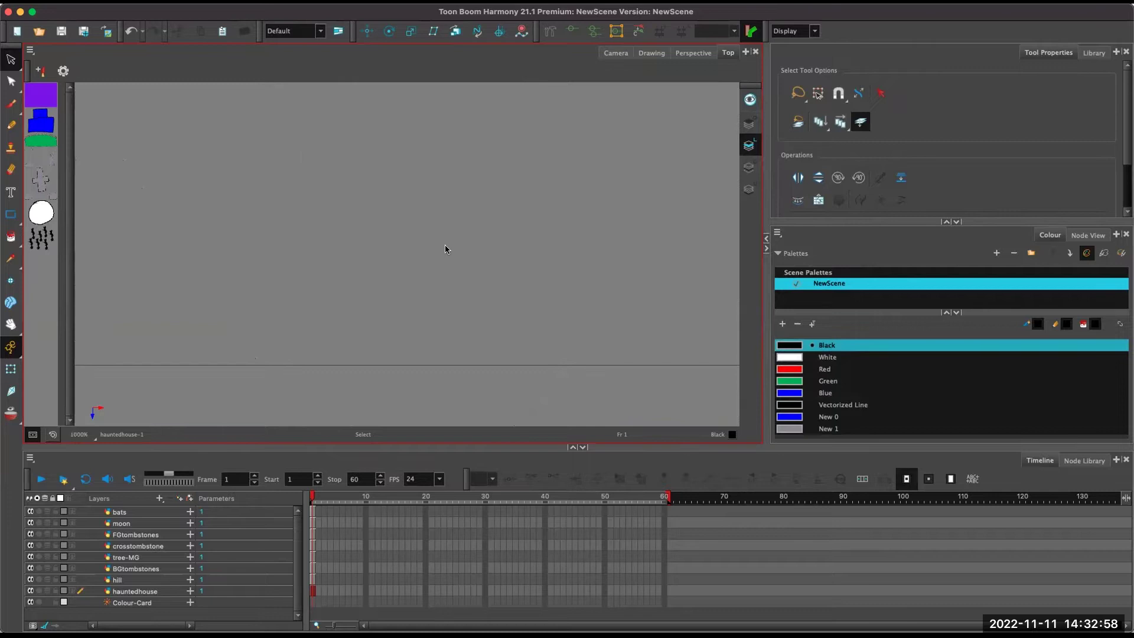
scroll(445, 246, down, 10)
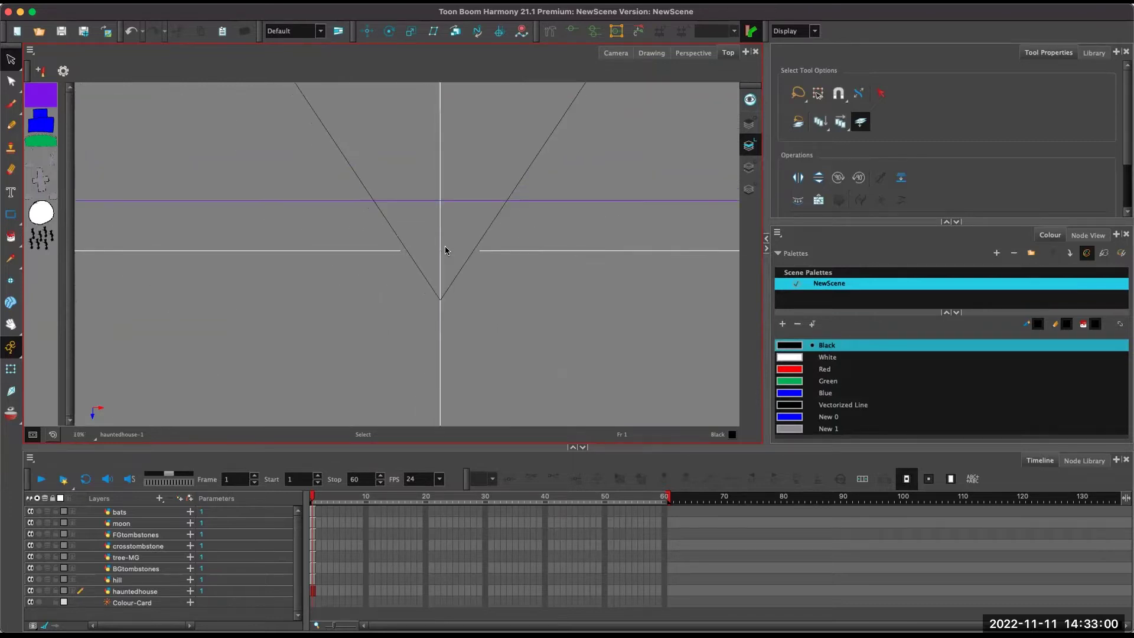
drag(506, 218, 473, 260)
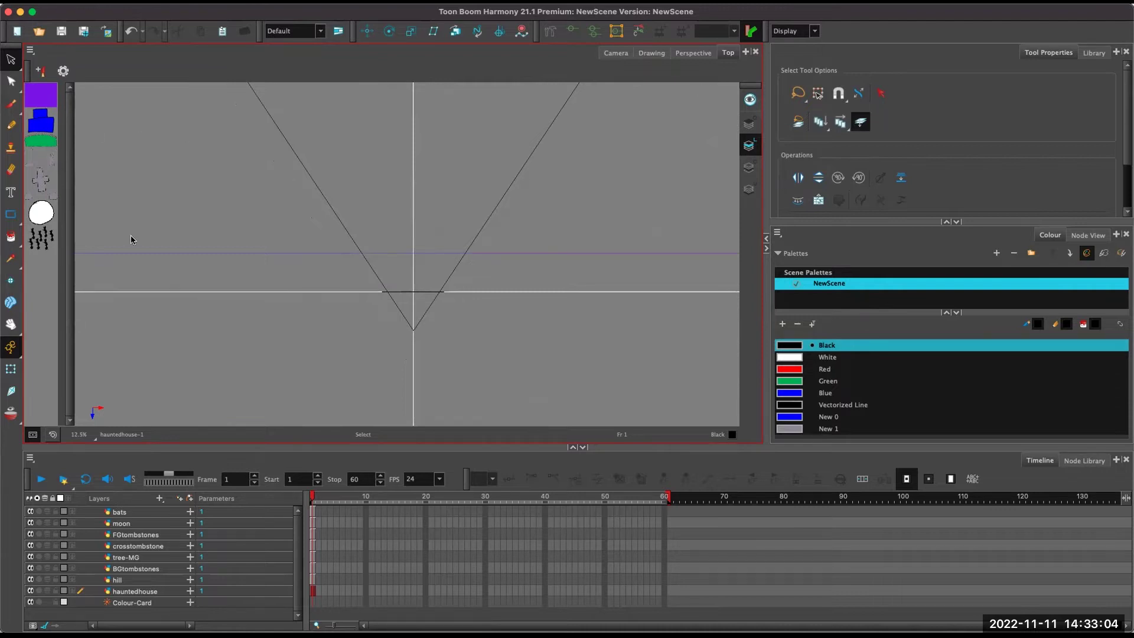
click(32, 92)
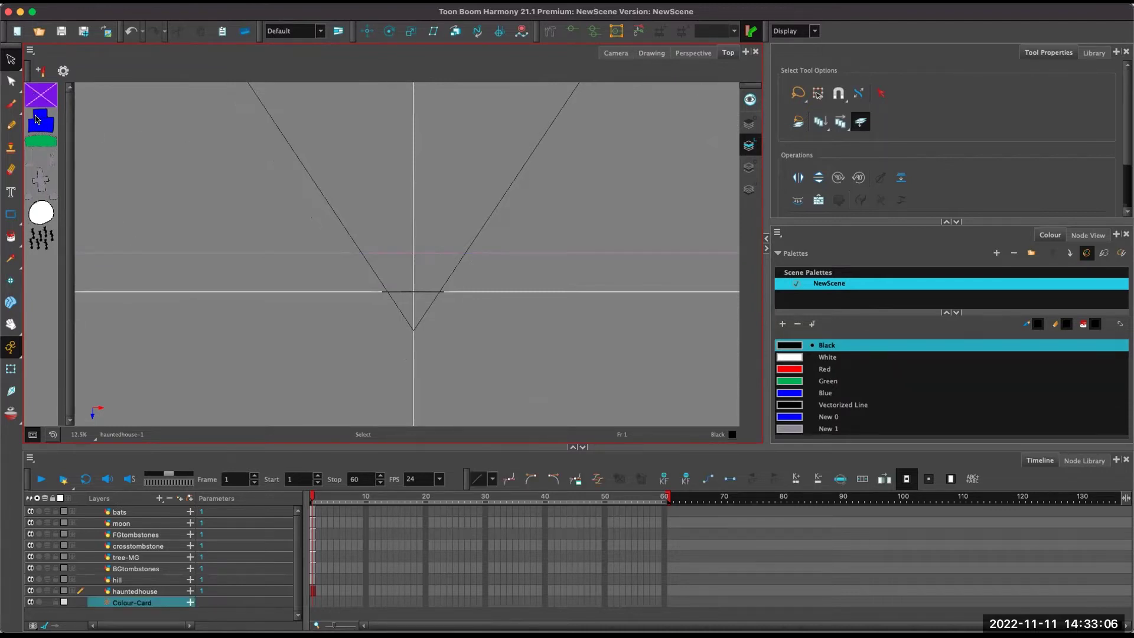
click(35, 133)
click(47, 100)
click(37, 122)
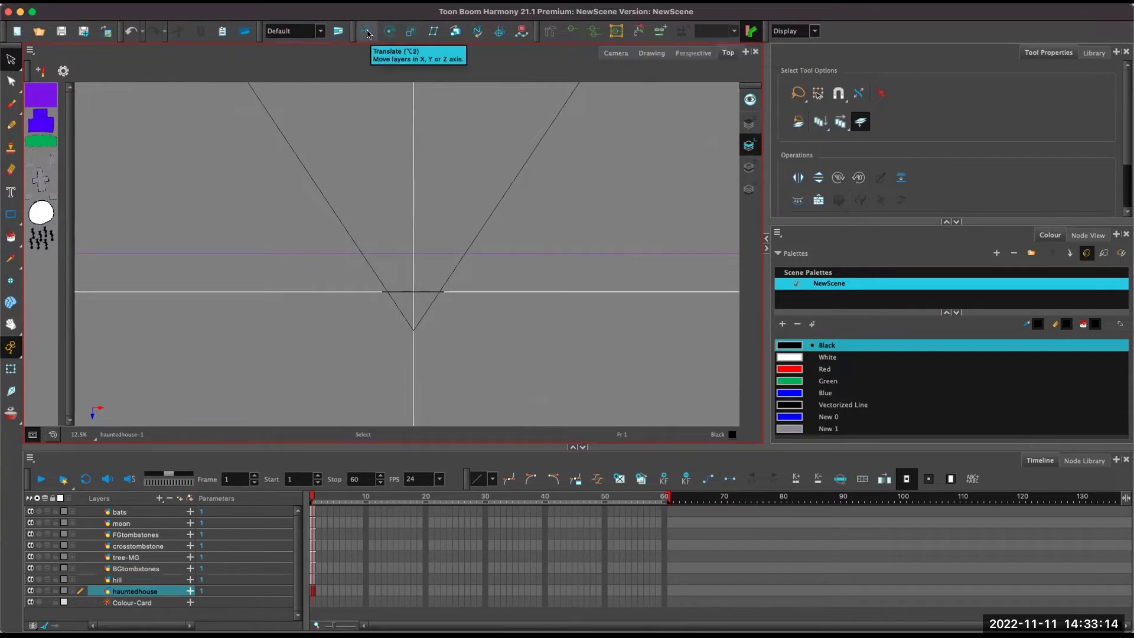
Dock the Top view beside the Camera view and darken everything outside the camera frame.
click(454, 31)
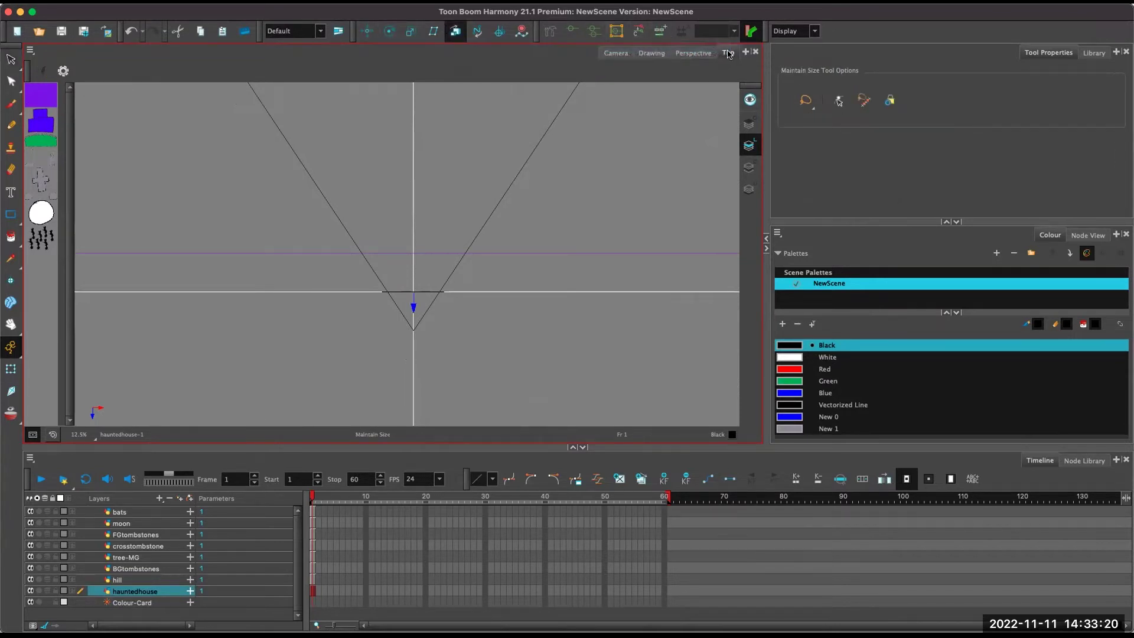
drag(728, 54, 747, 227)
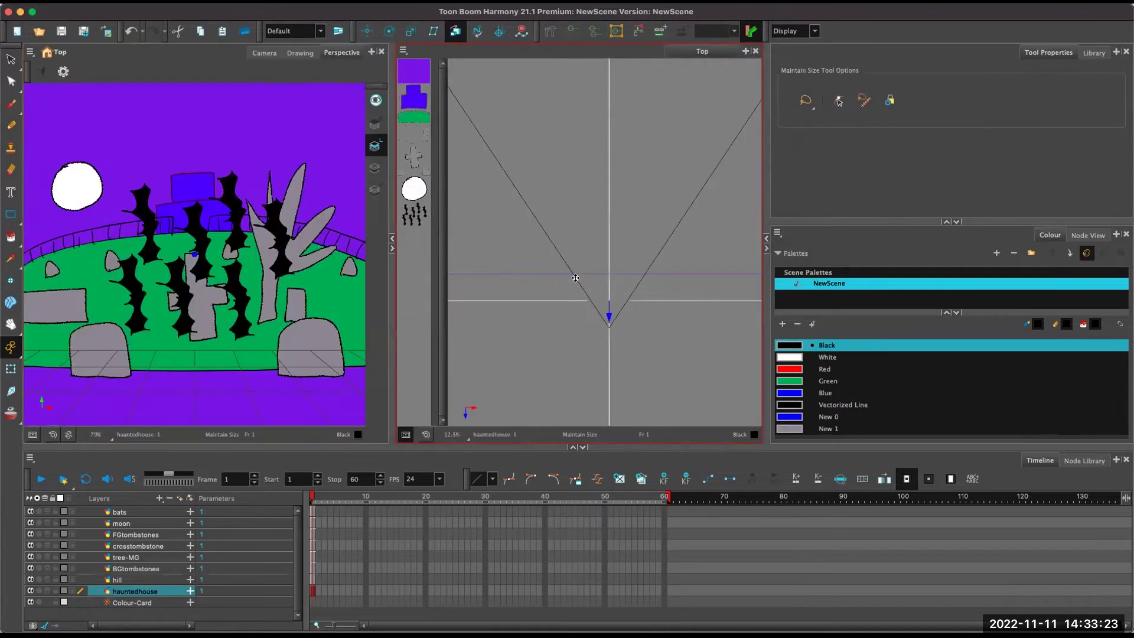
click(259, 54)
scroll(145, 344, down, 2)
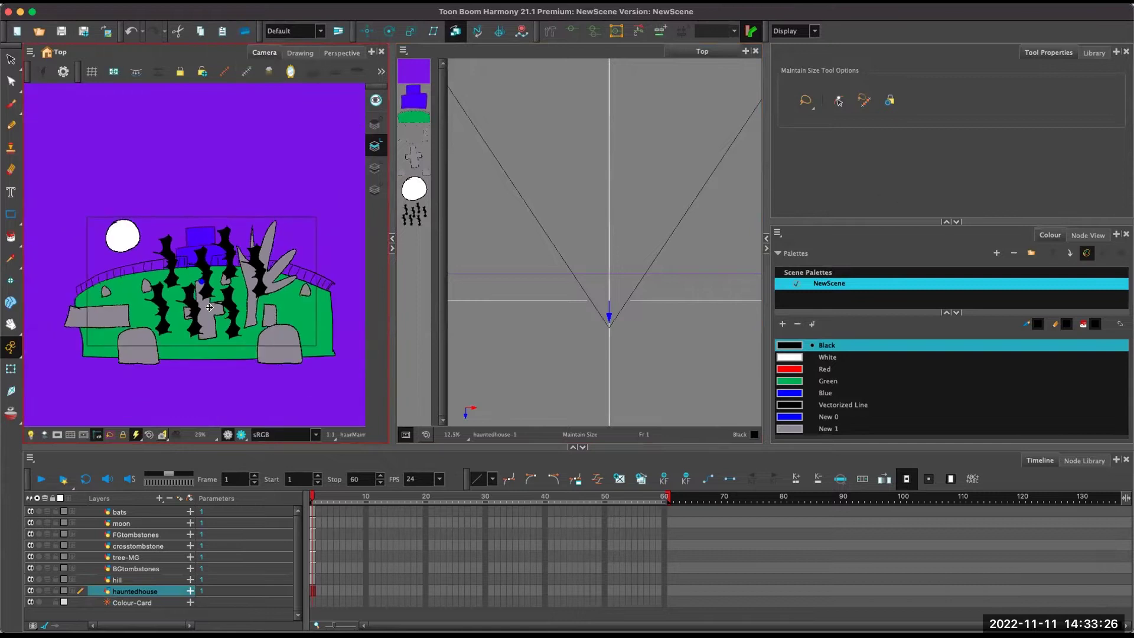
click(58, 435)
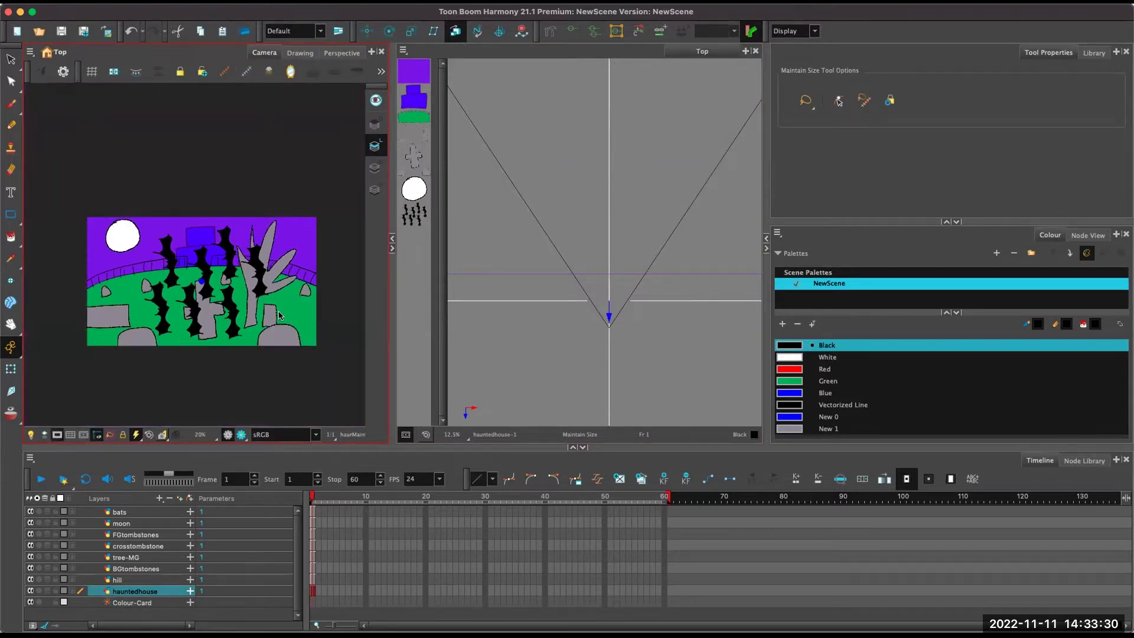
scroll(594, 295, down, 1)
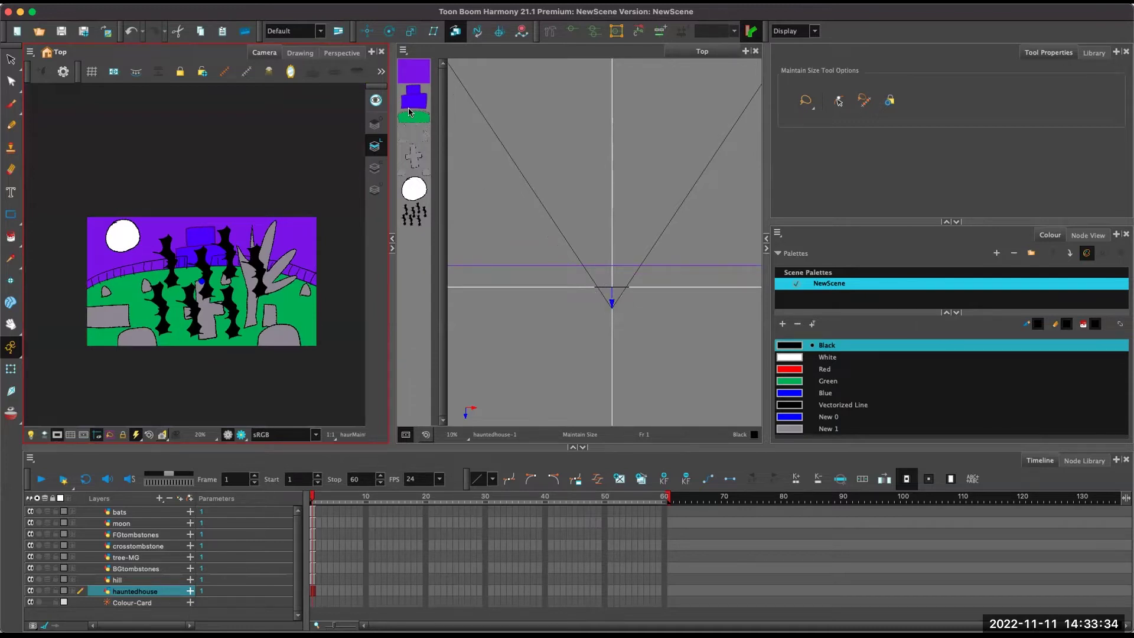
Push the haunted house and hill layers farther from the camera at constant size.
click(416, 189)
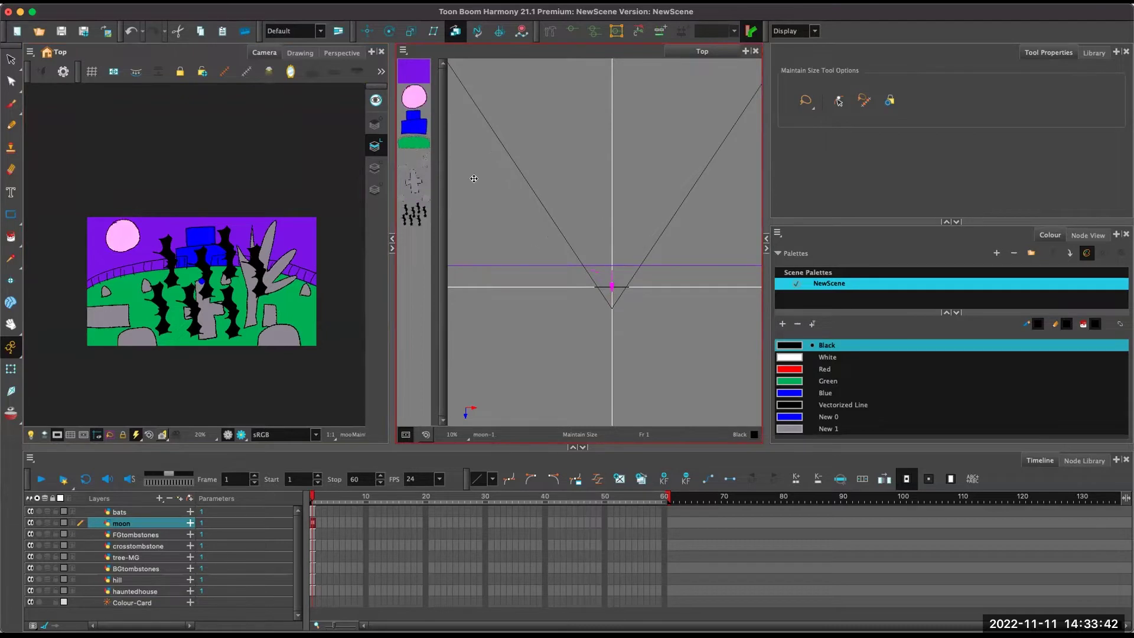
click(409, 128)
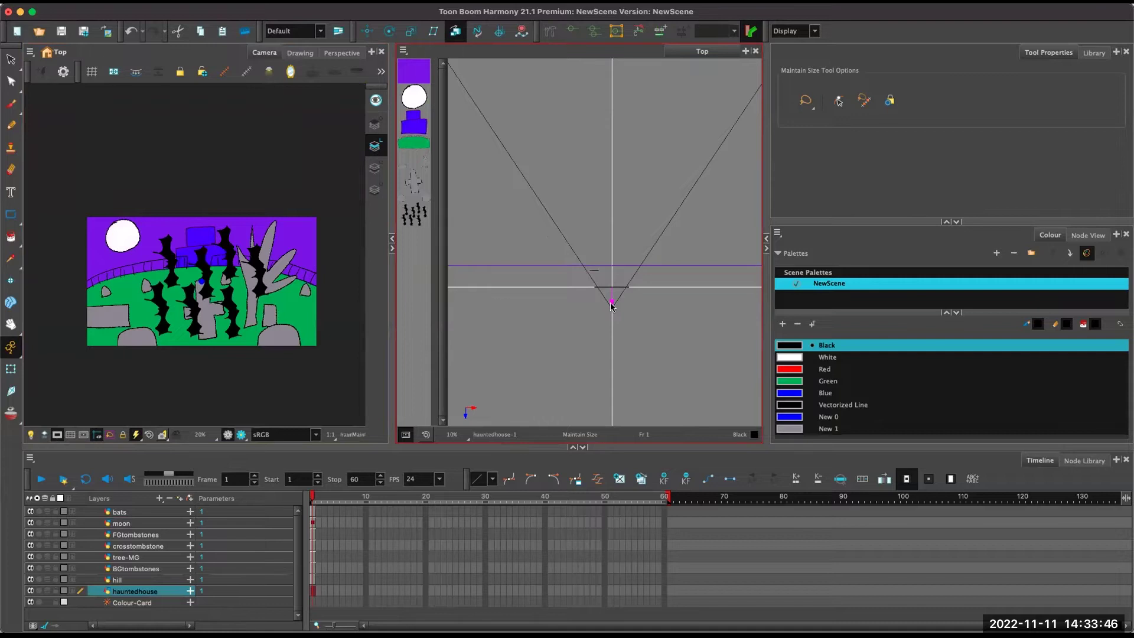
drag(612, 305, 611, 295)
click(407, 143)
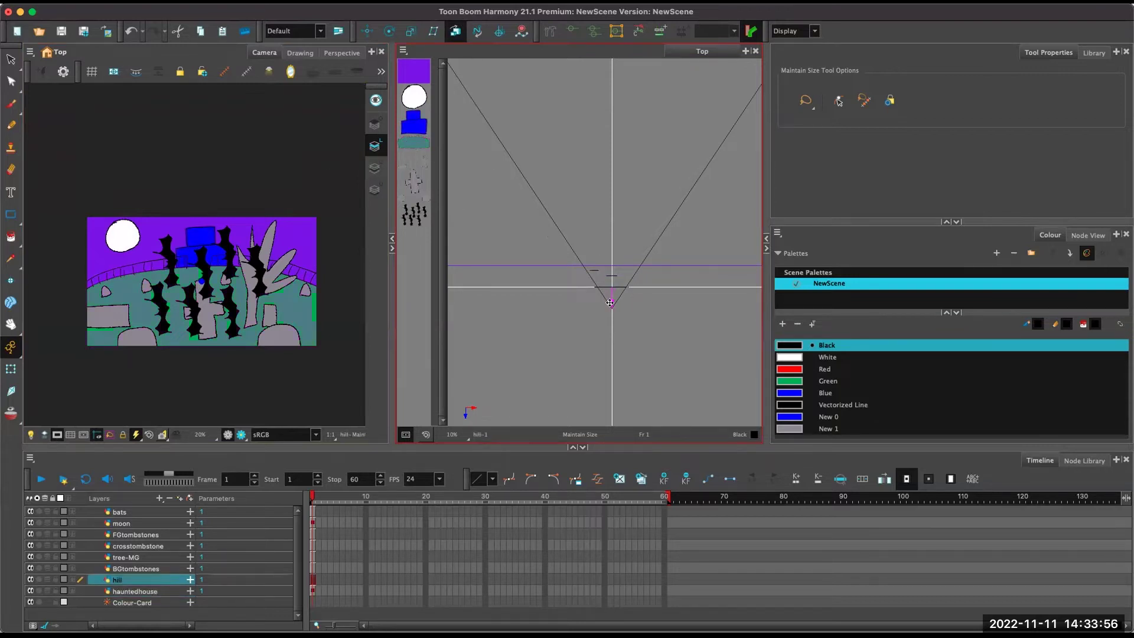
drag(610, 302, 610, 292)
Select the tree-MG, tombstone and bats layers in turn to check their depth.
click(423, 160)
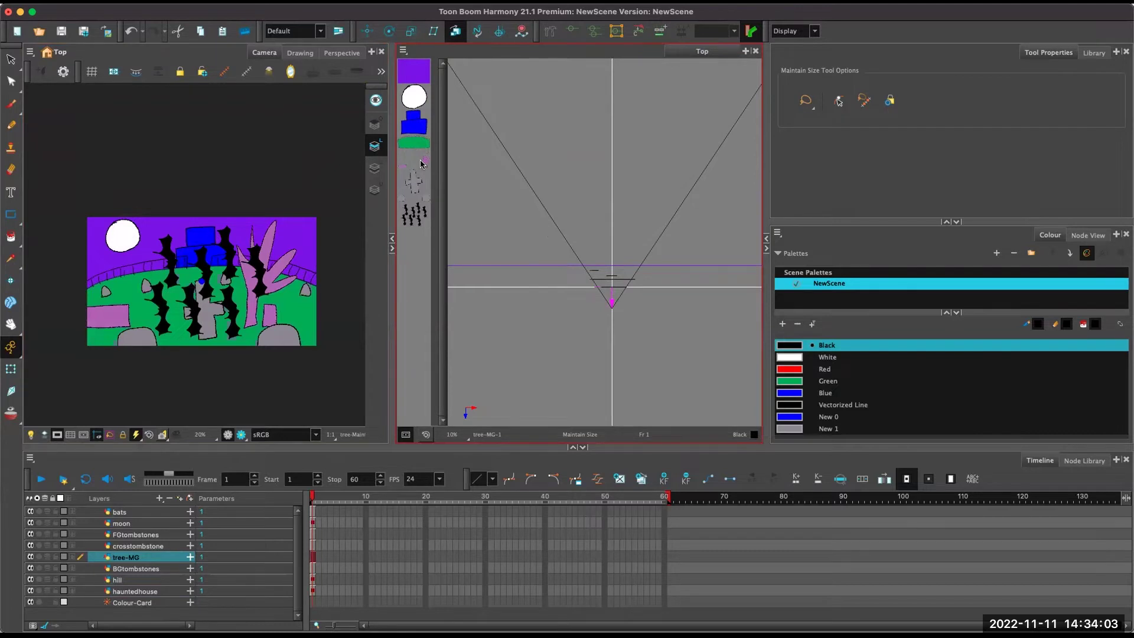
click(611, 297)
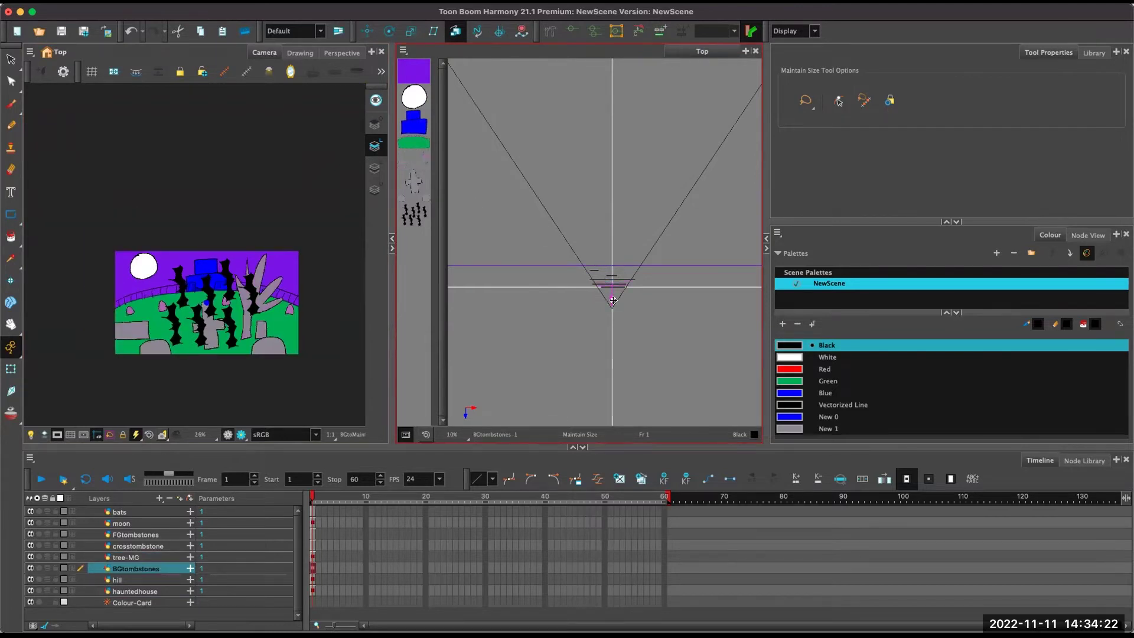
click(611, 300)
click(611, 301)
click(611, 302)
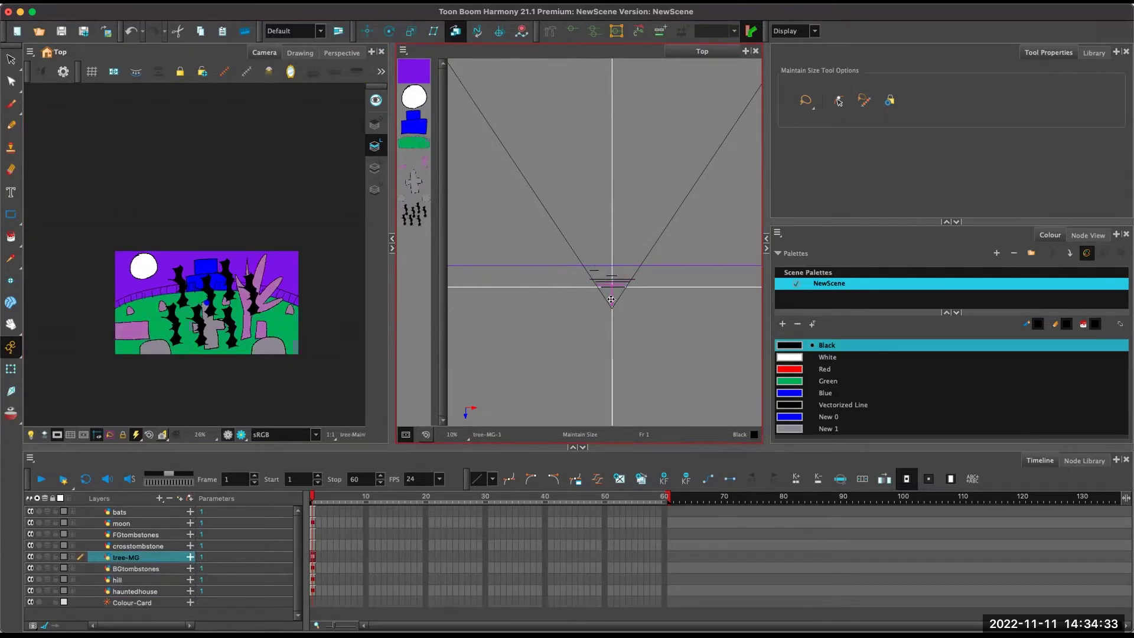
click(612, 304)
click(613, 305)
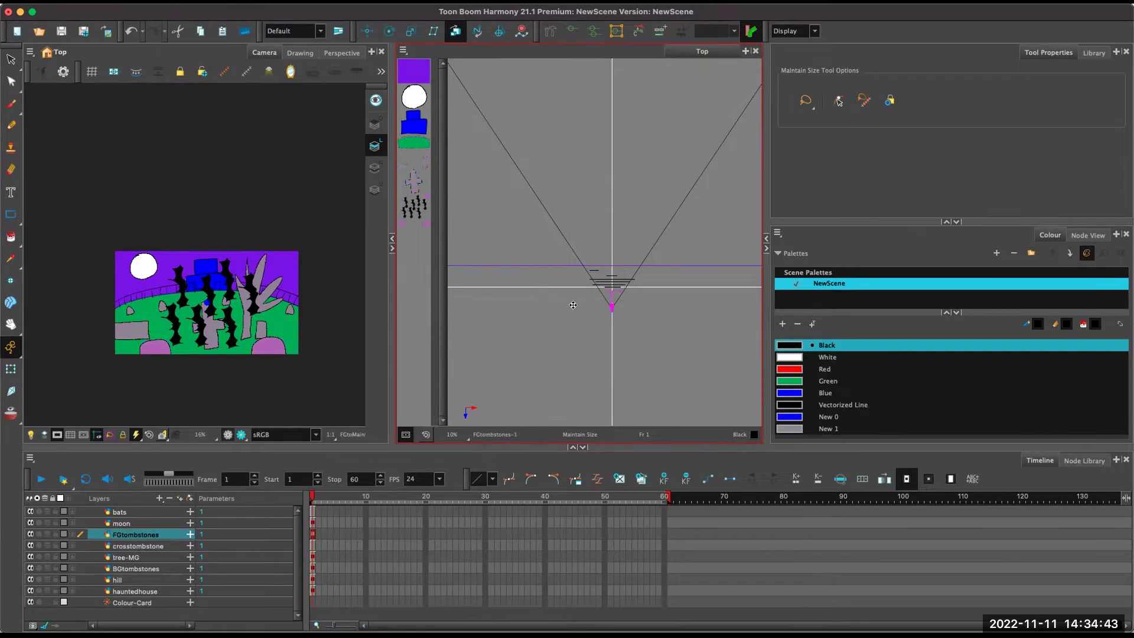
click(413, 205)
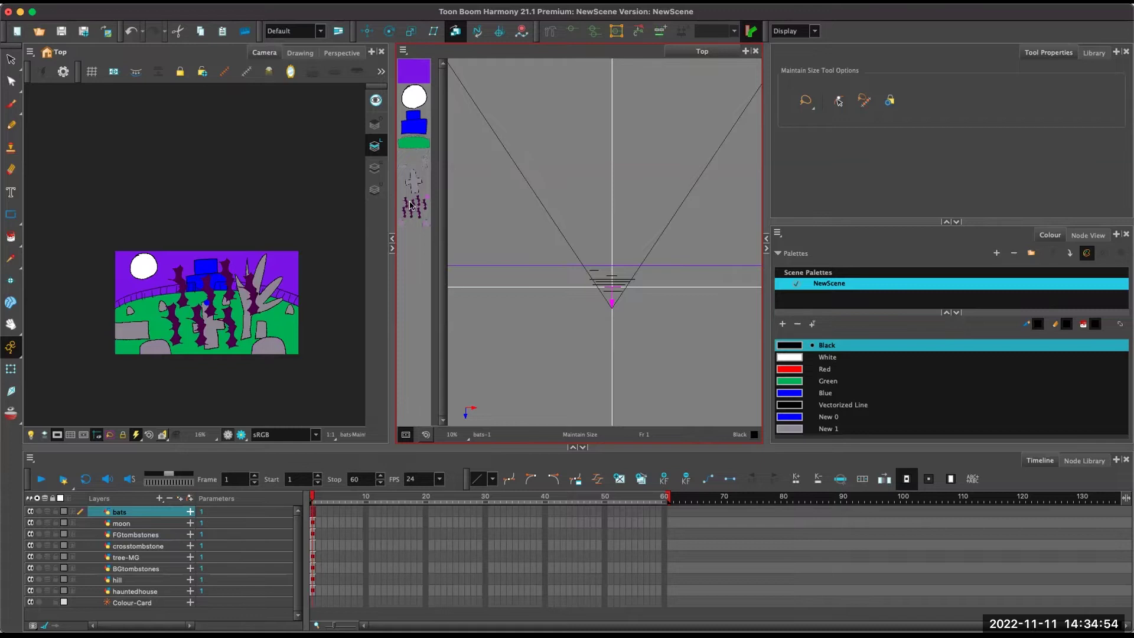
click(315, 493)
Rotate the Perspective view to an angle revealing the layers as separate depth planes.
click(341, 54)
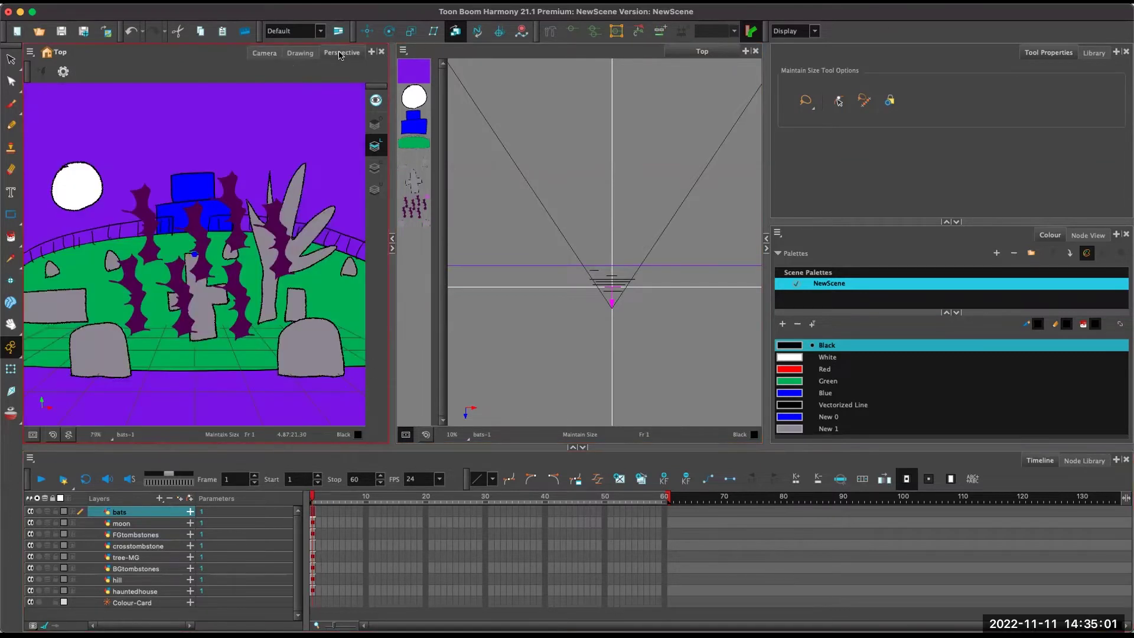
key(alt+3)
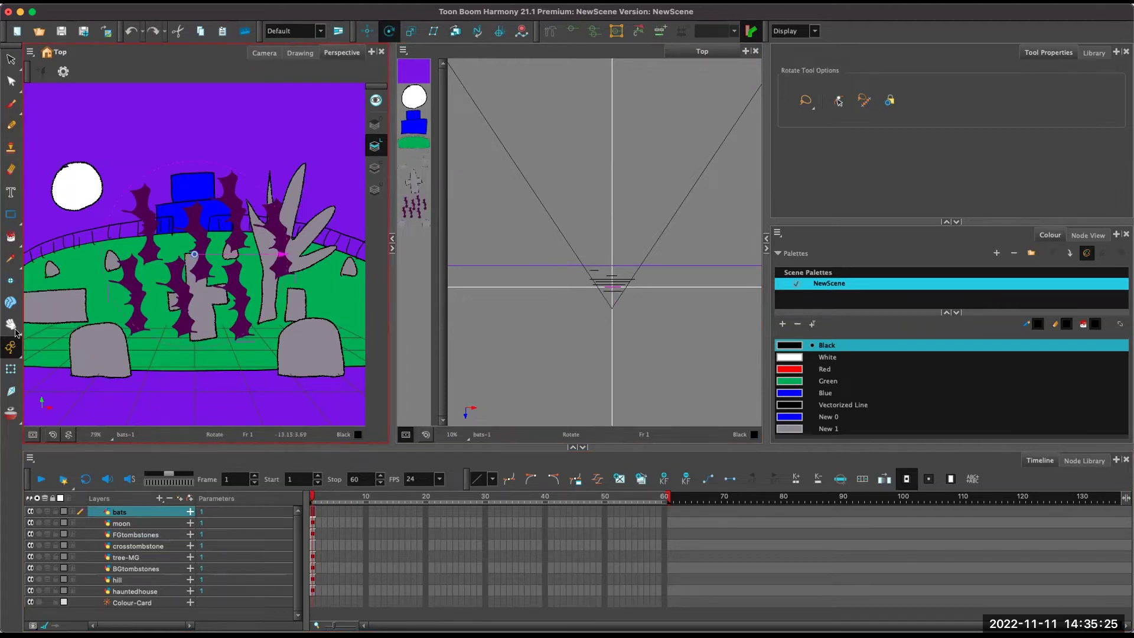
click(16, 327)
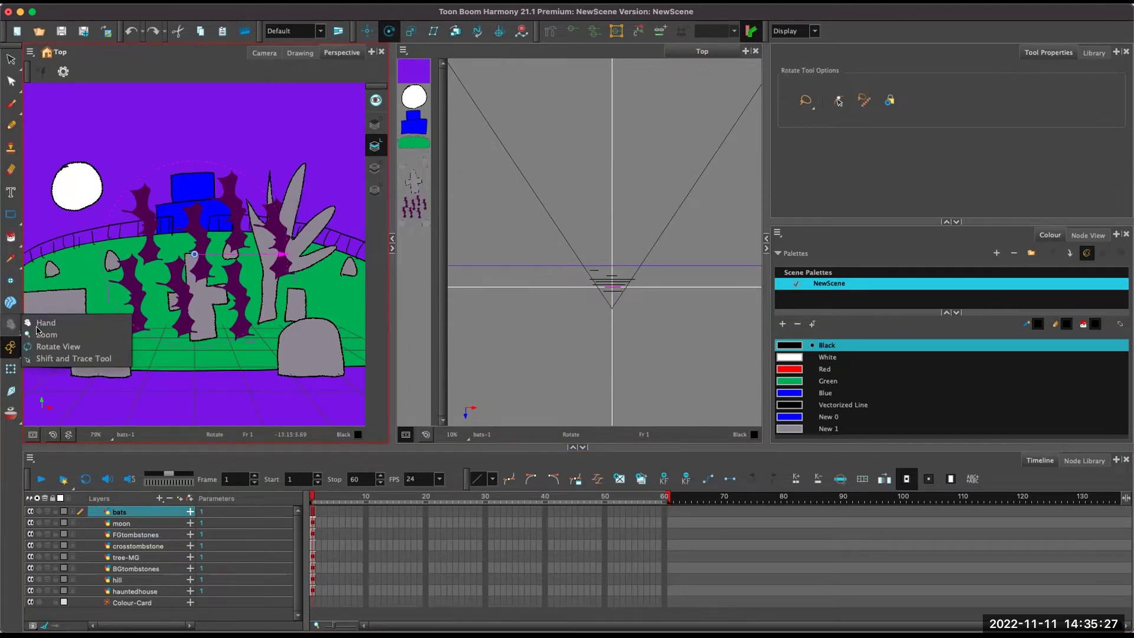
click(54, 348)
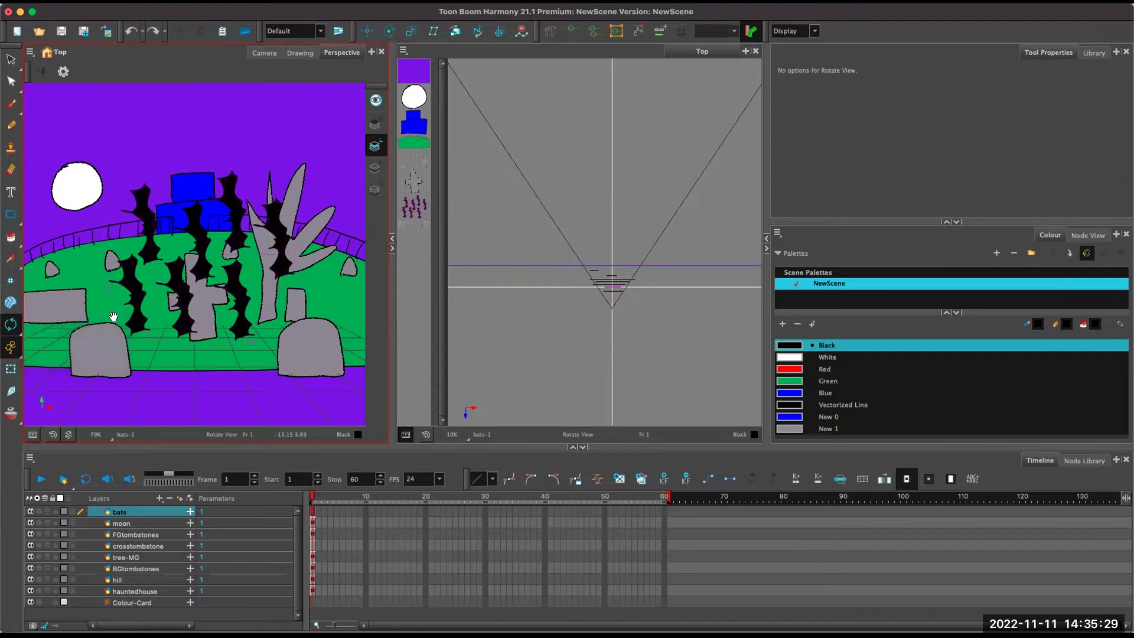
drag(160, 331, 277, 272)
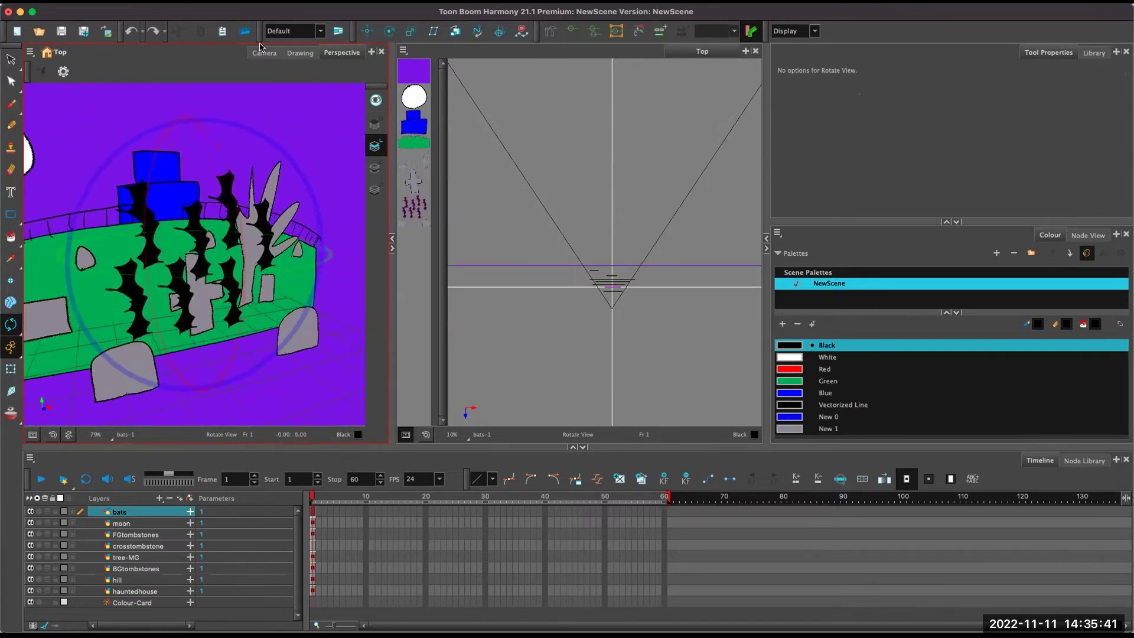
In the Camera view, extend every layer's exposure to frame 20 with F5, then return to frame 1.
click(264, 52)
click(325, 509)
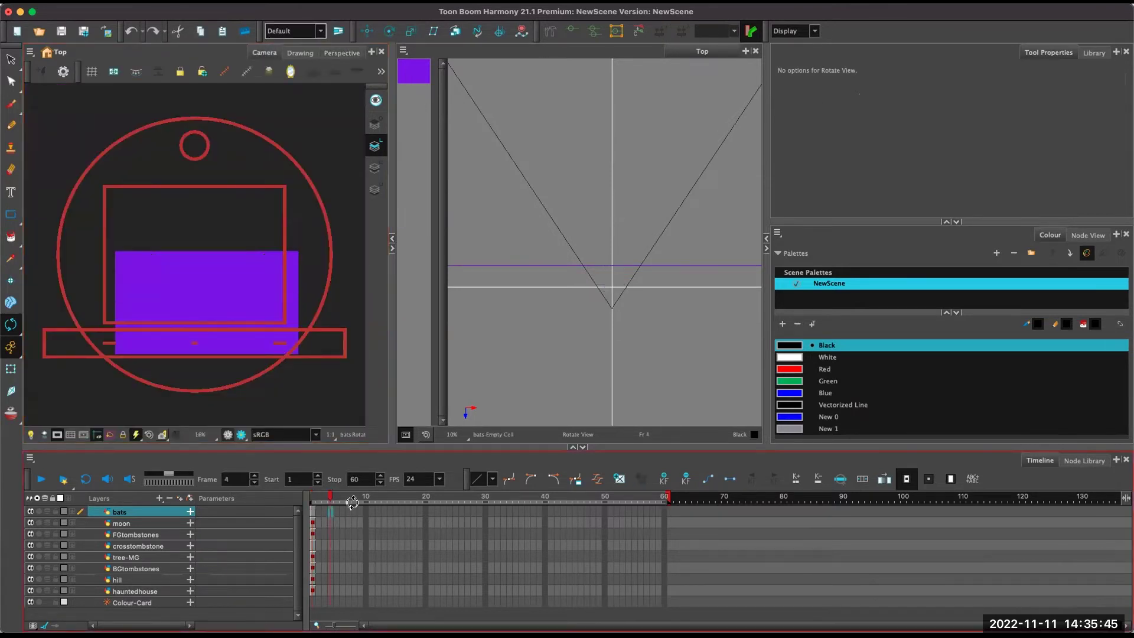
drag(429, 511, 424, 588)
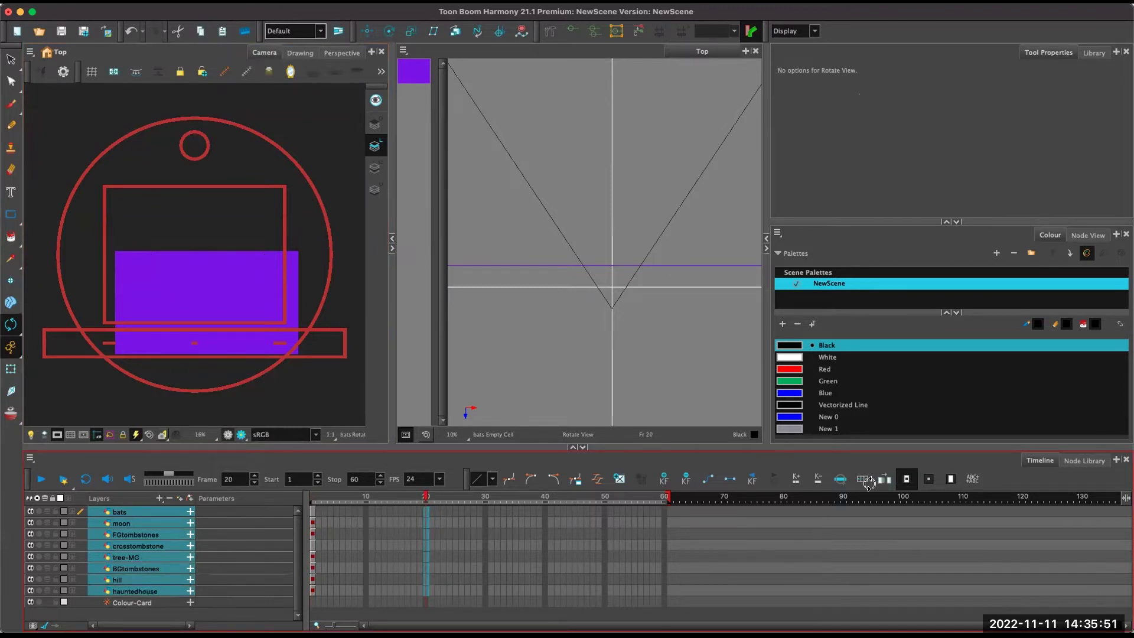
key(F5)
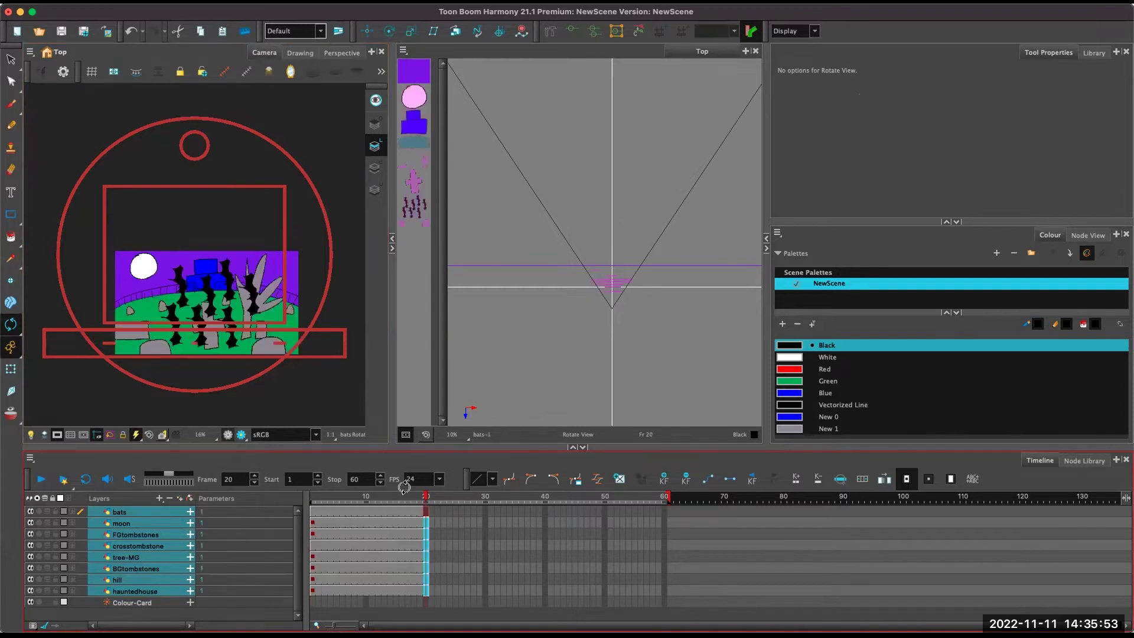
click(419, 494)
drag(419, 495, 313, 497)
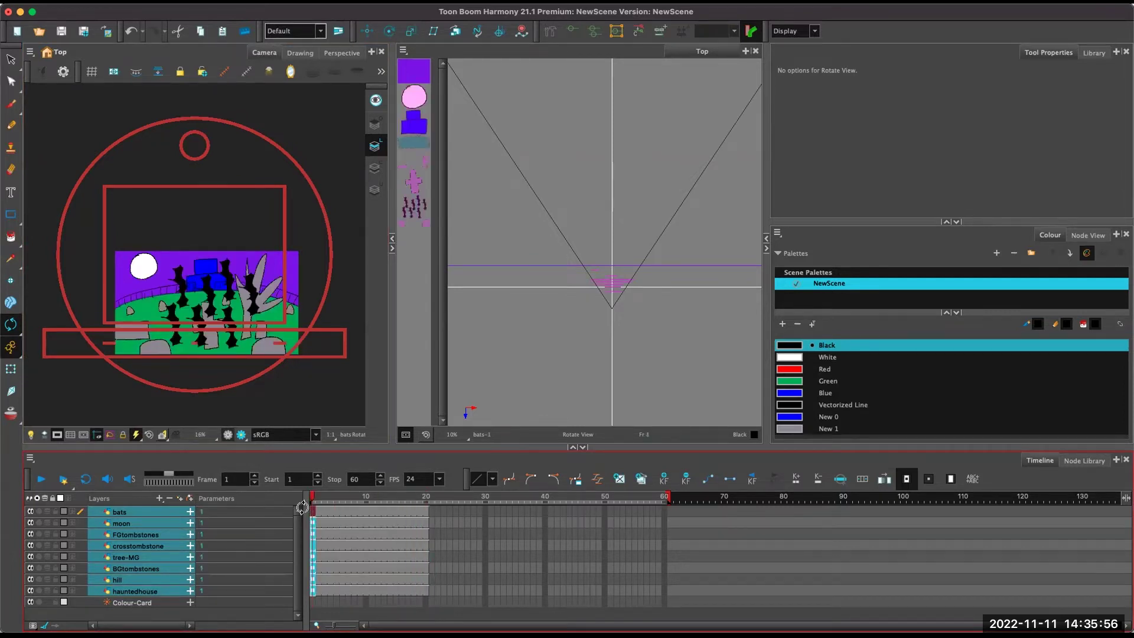
click(159, 497)
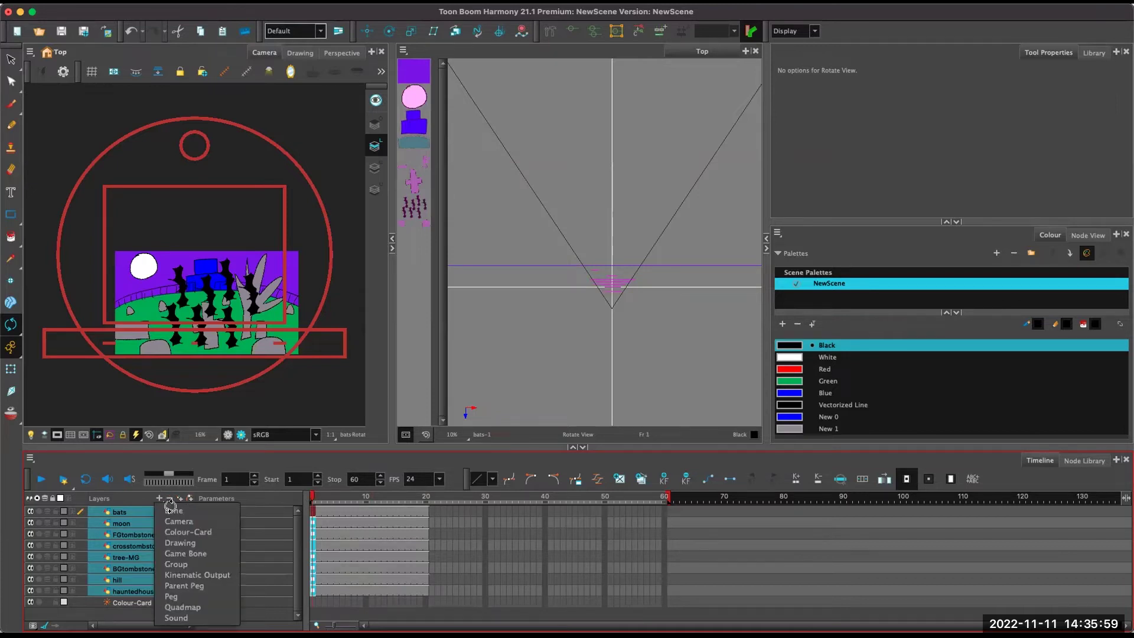
Add a new Camera layer and a peg for it, dismissing the display-mode warning.
click(184, 520)
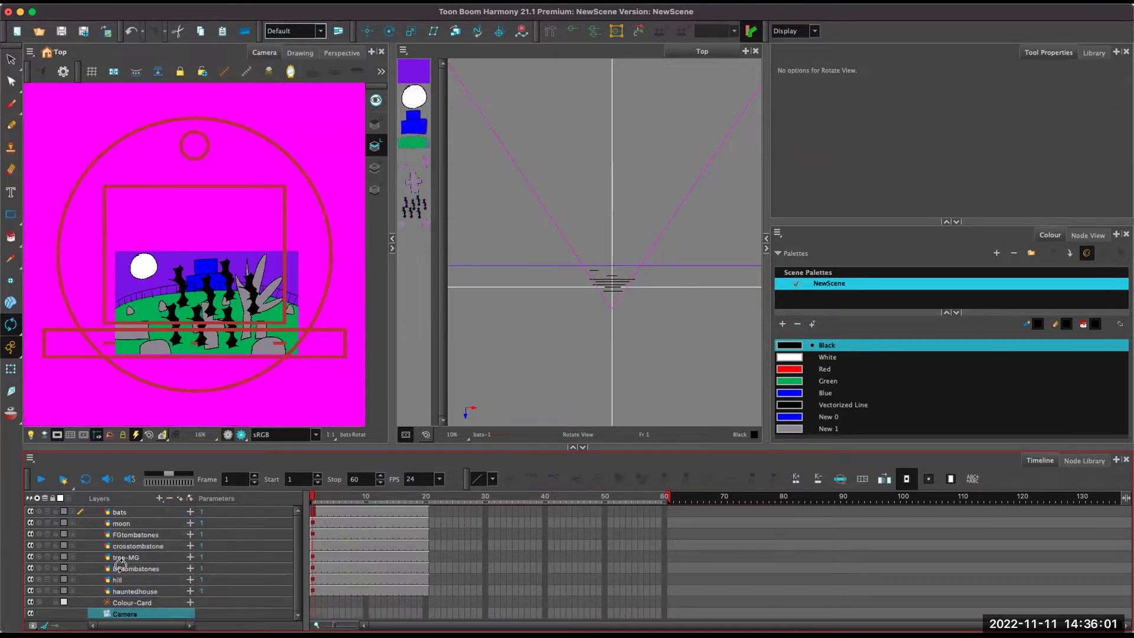
click(160, 499)
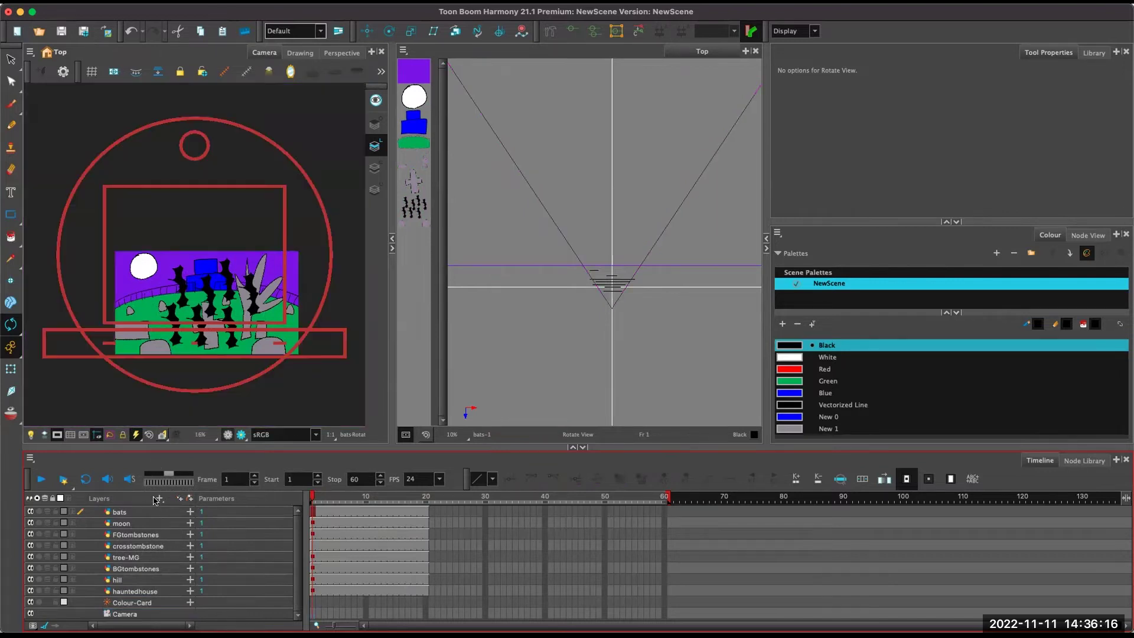
click(136, 614)
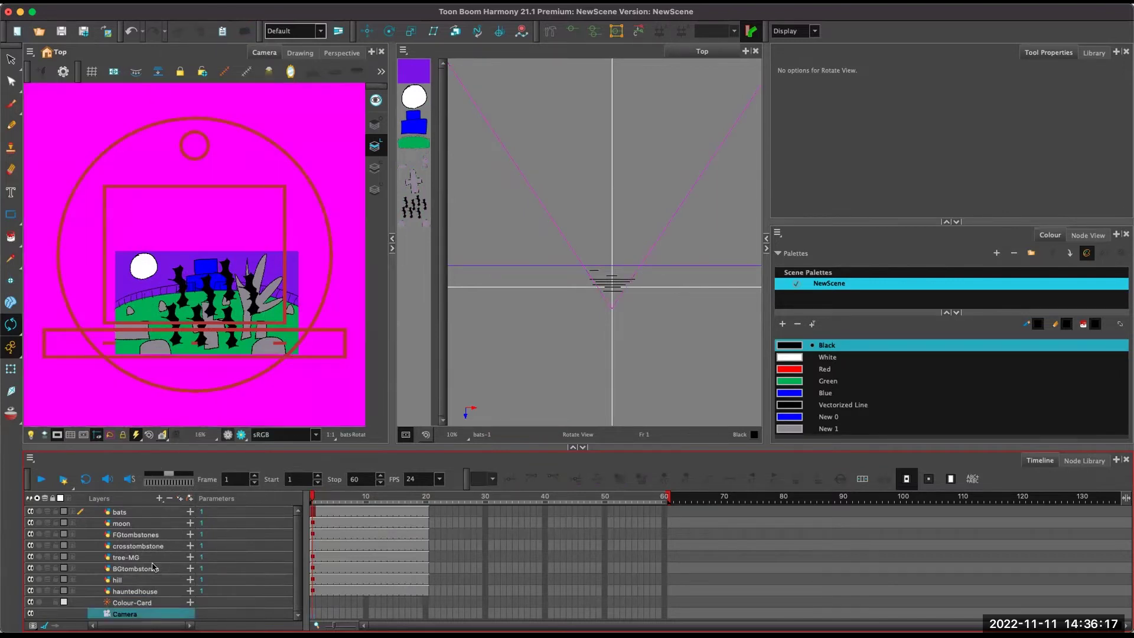
click(160, 499)
click(171, 596)
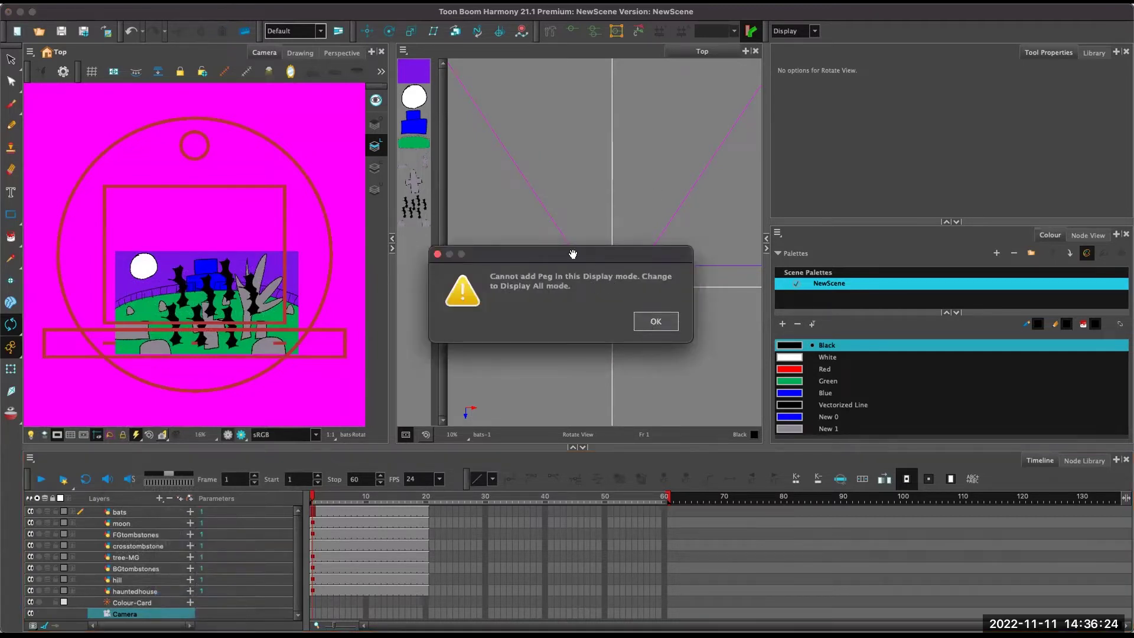
click(650, 323)
Show the Display toolbar, set it to Display All, and widen the Camera and Top views.
click(378, 8)
mouse_move(407, 54)
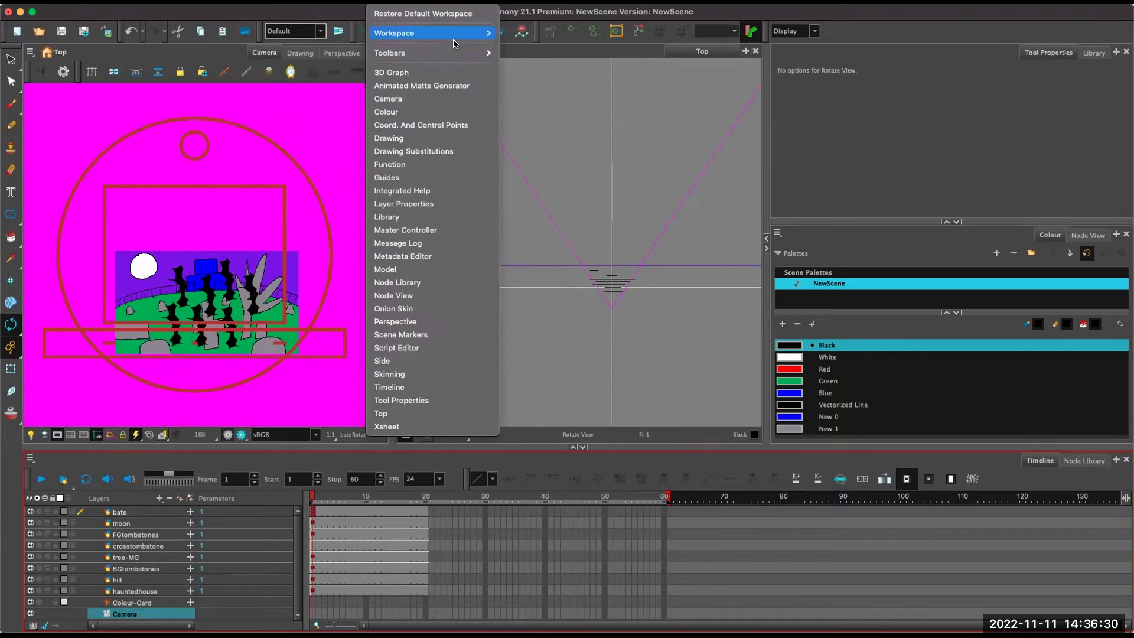
mouse_move(459, 56)
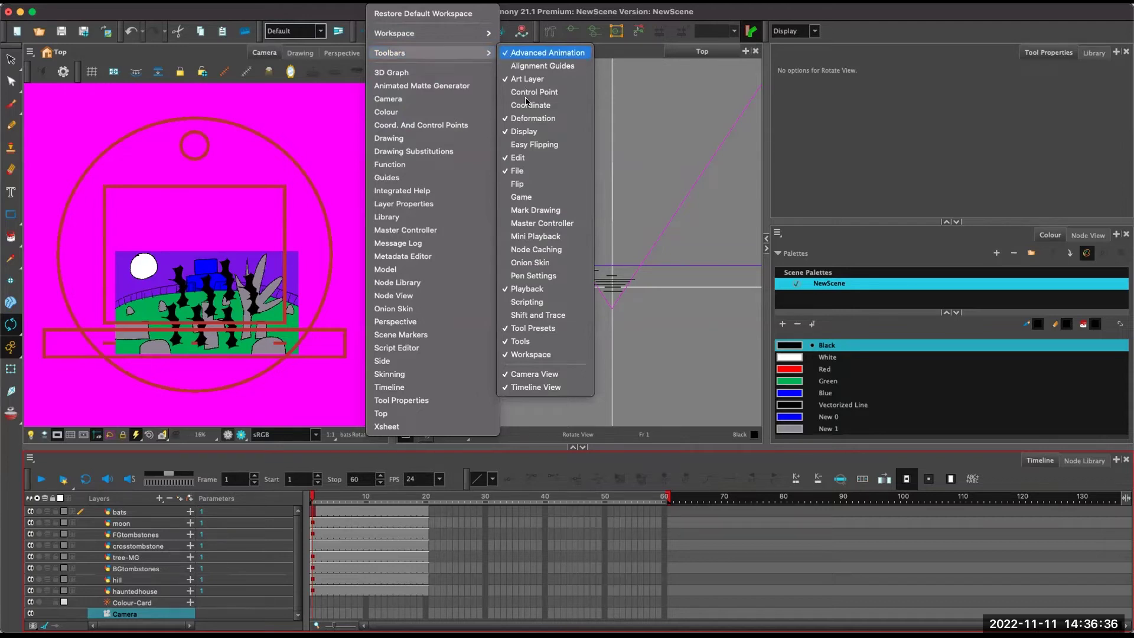
click(536, 132)
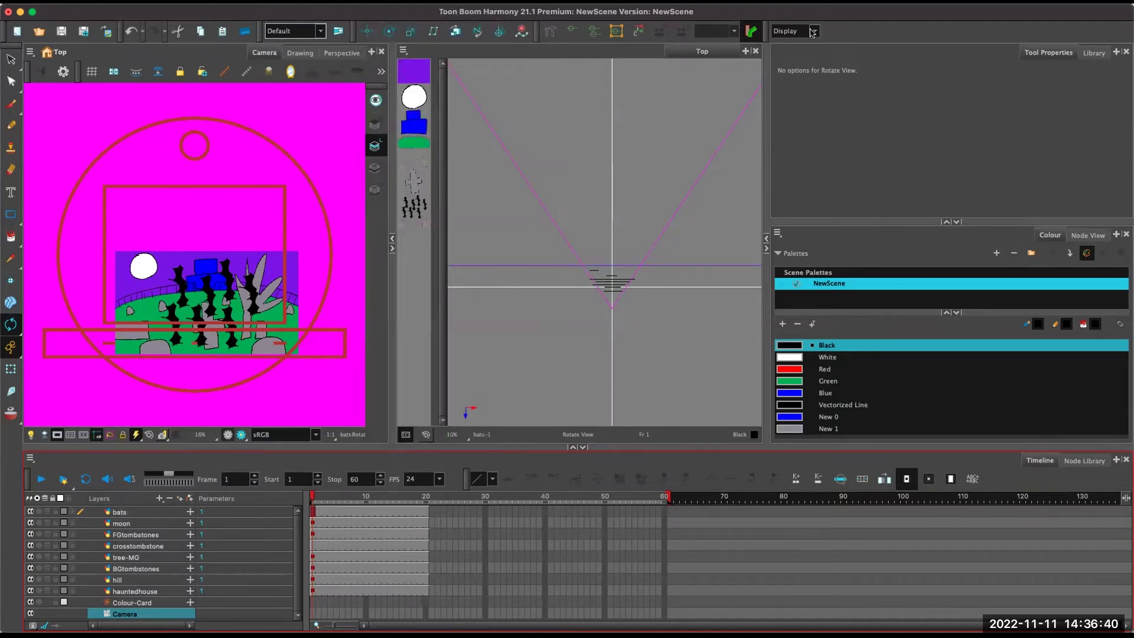
click(815, 31)
click(791, 44)
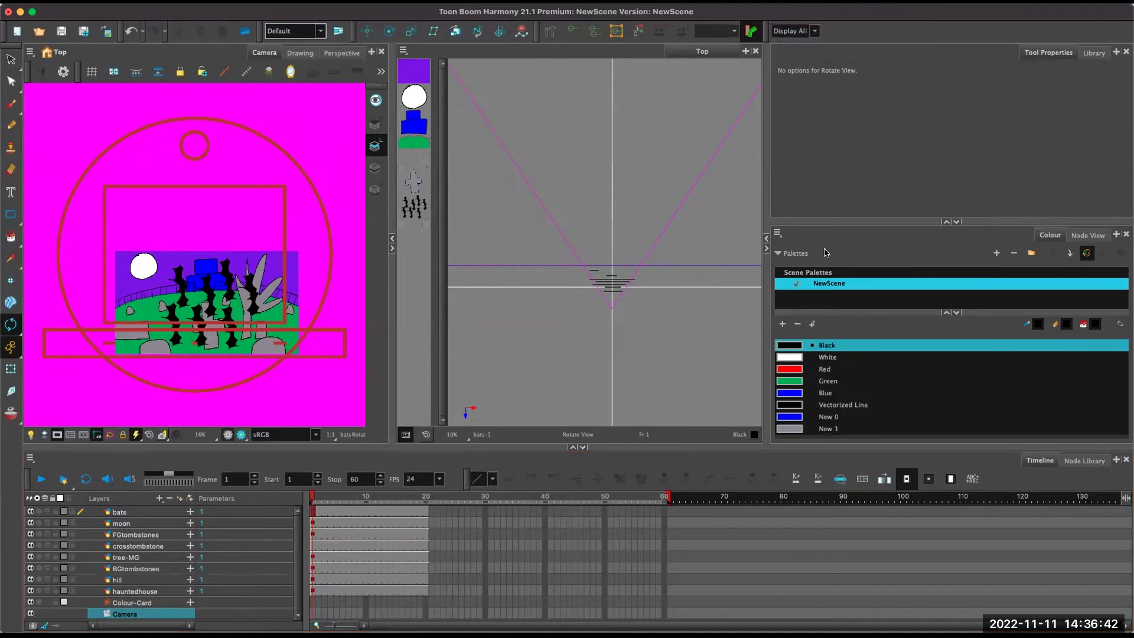
drag(768, 214, 939, 214)
Create a Camera-P peg parenting the Camera layer and select it.
click(159, 498)
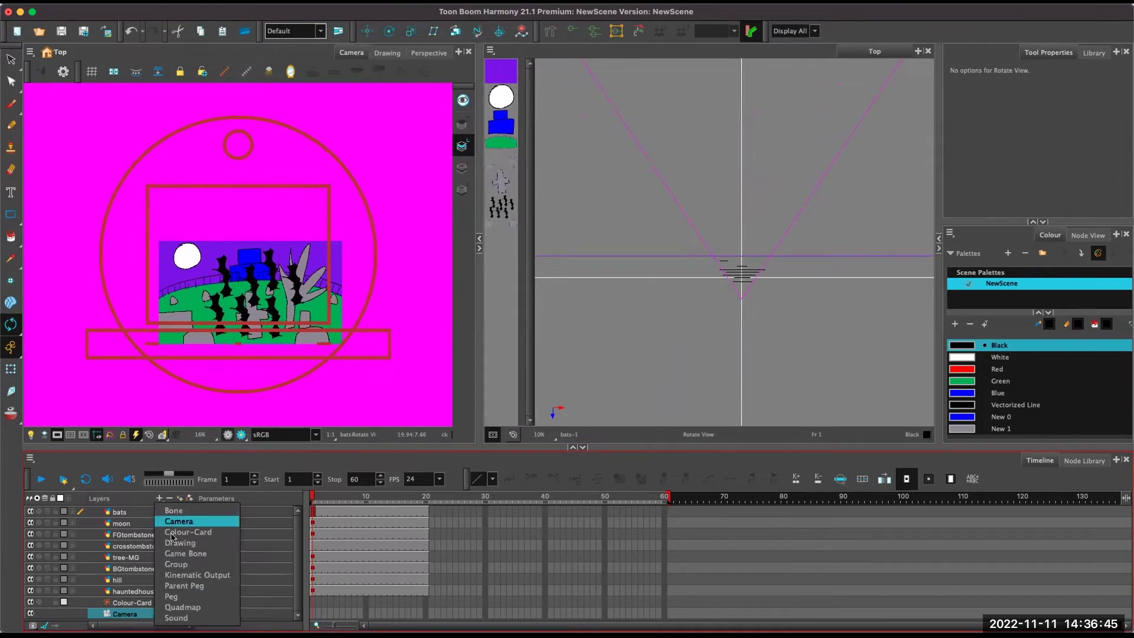
click(180, 596)
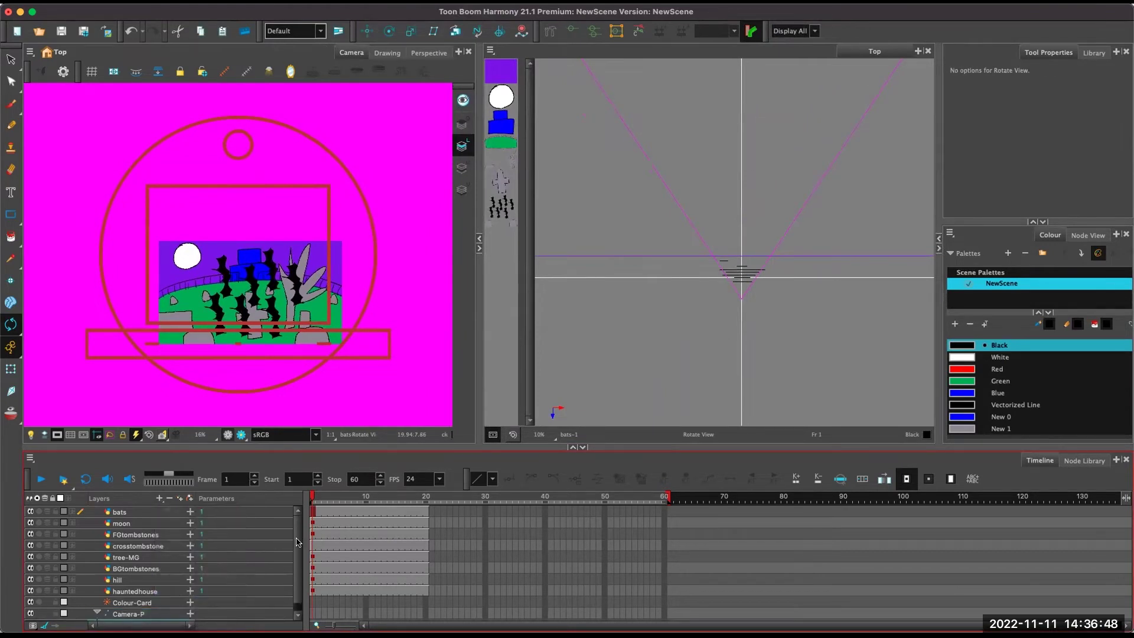
scroll(301, 537, down, 1)
click(324, 604)
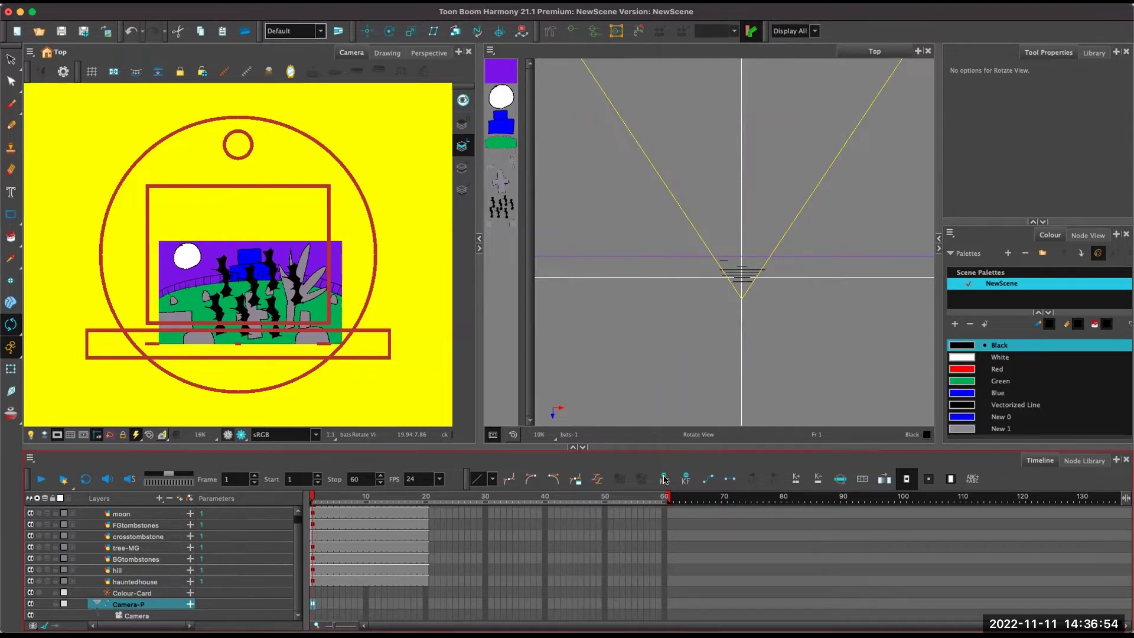
Zoom into the Camera view and switch to the Hand tool for panning.
key(ctrl+z)
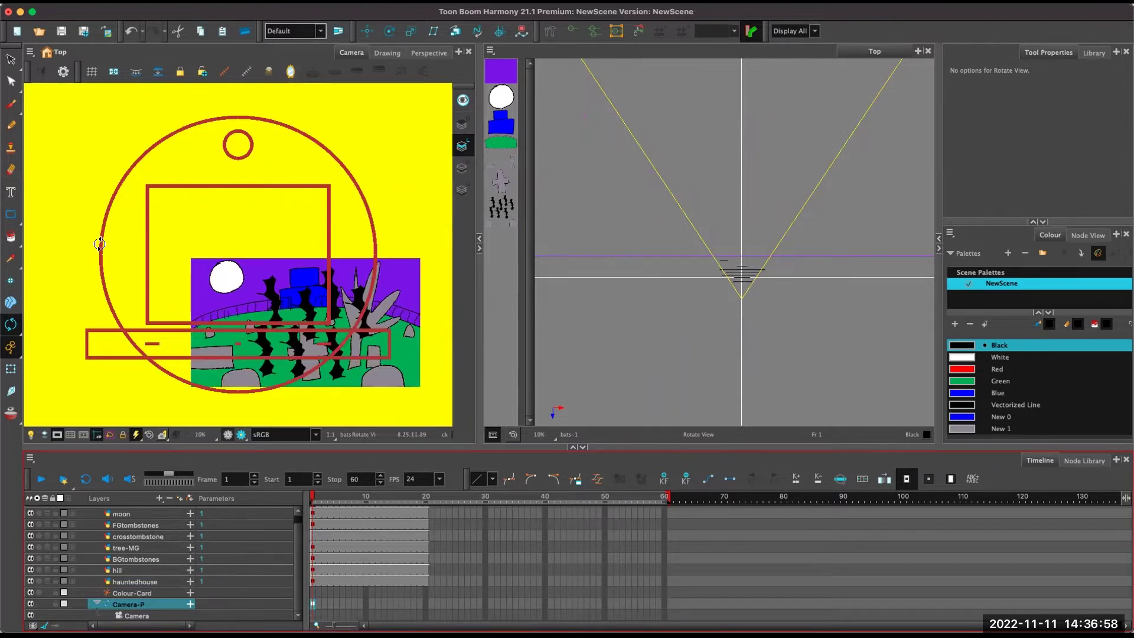
click(14, 326)
click(38, 325)
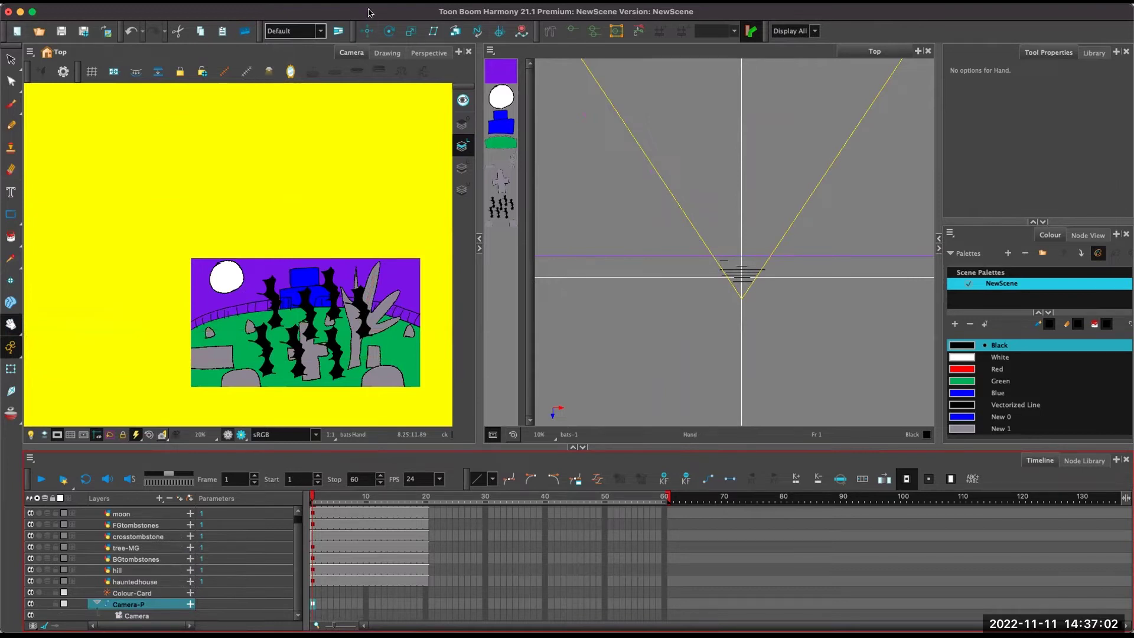
click(388, 31)
At frame 20, push the Camera-P peg forward toward the haunted house in the Top view.
click(366, 31)
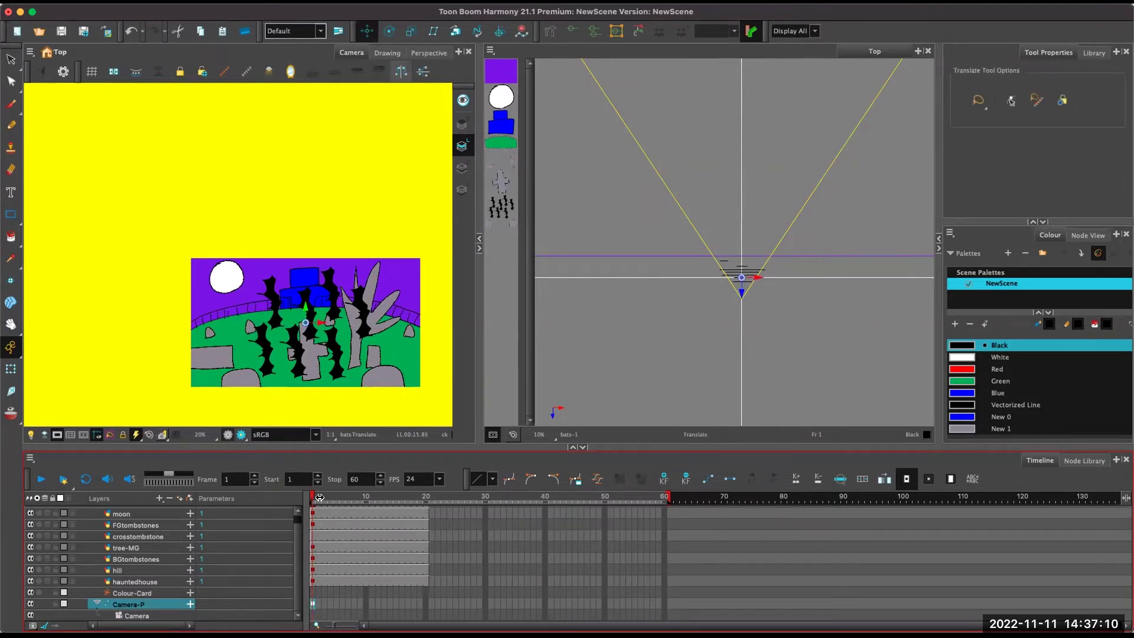
drag(315, 498, 425, 503)
scroll(742, 287, up, 8)
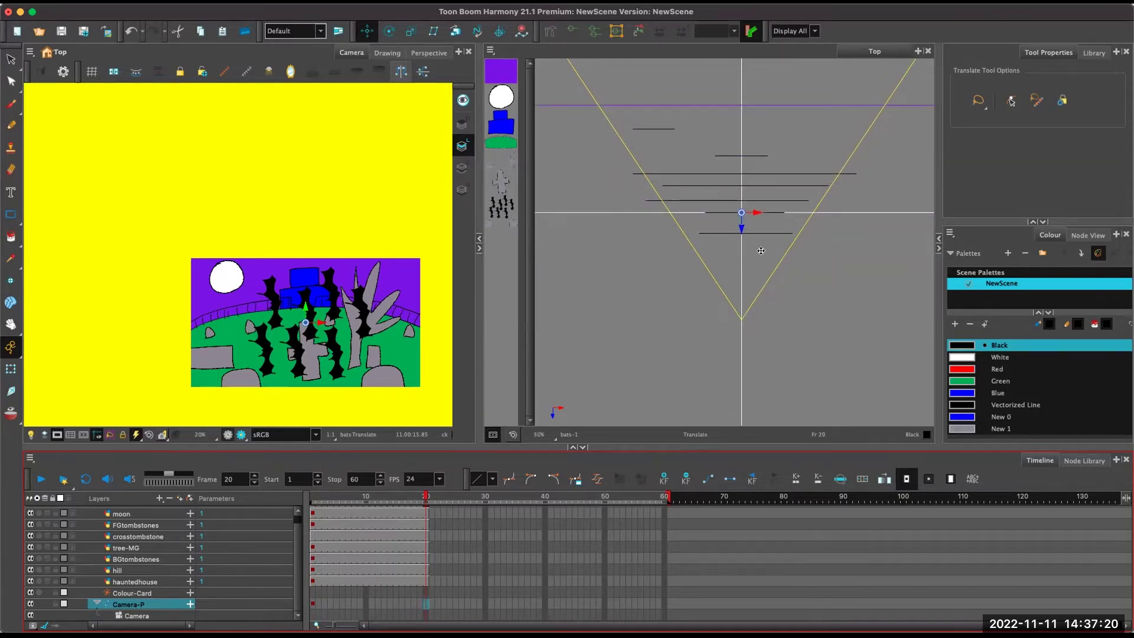
drag(760, 252, 755, 318)
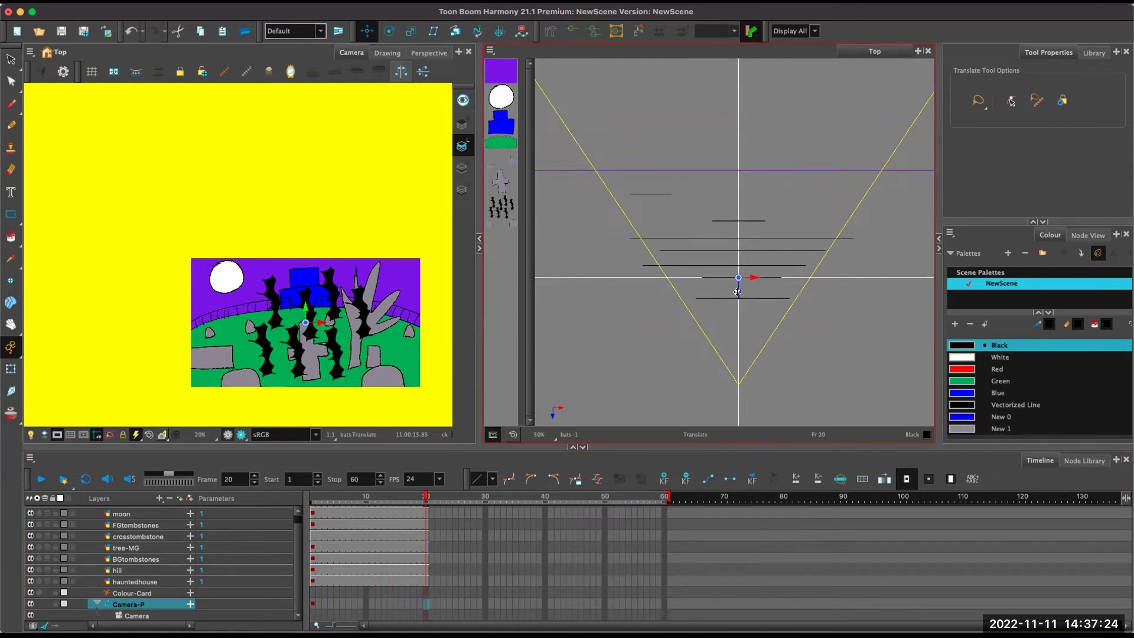
drag(738, 290, 736, 195)
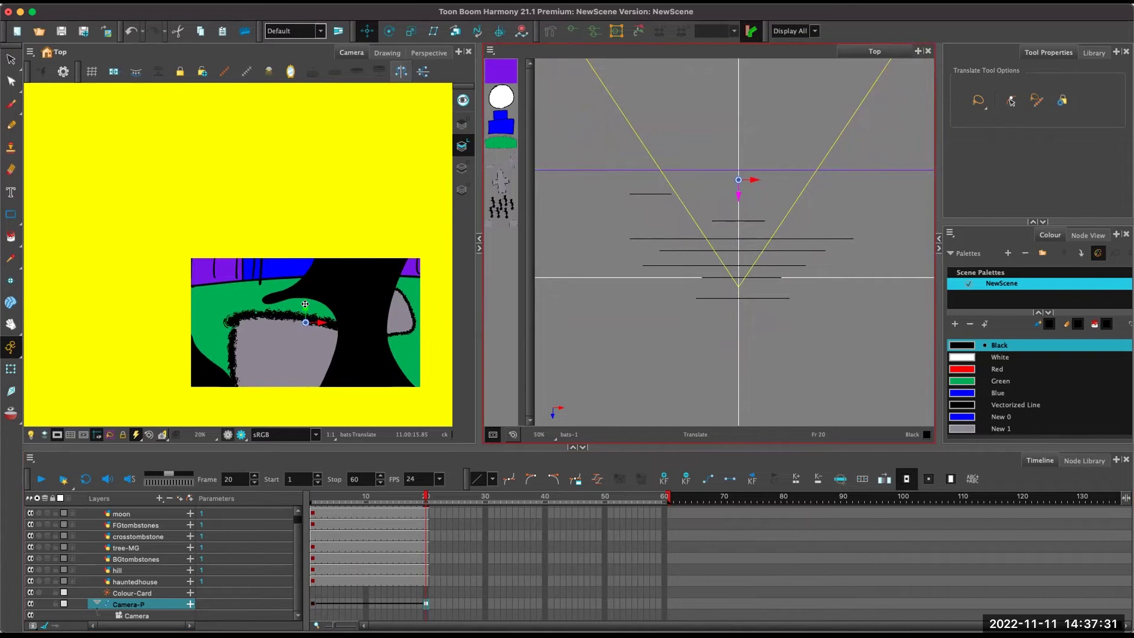
Adjust the camera framing to show more sky and the house wall, then scrub back to preview.
drag(305, 303, 300, 280)
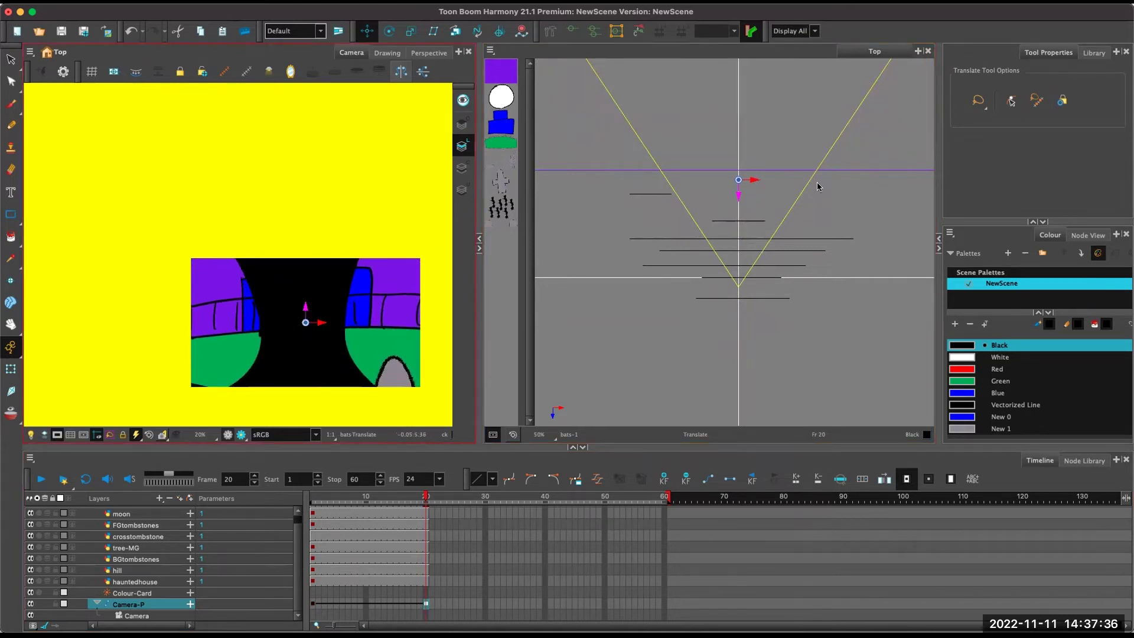
drag(738, 197, 732, 159)
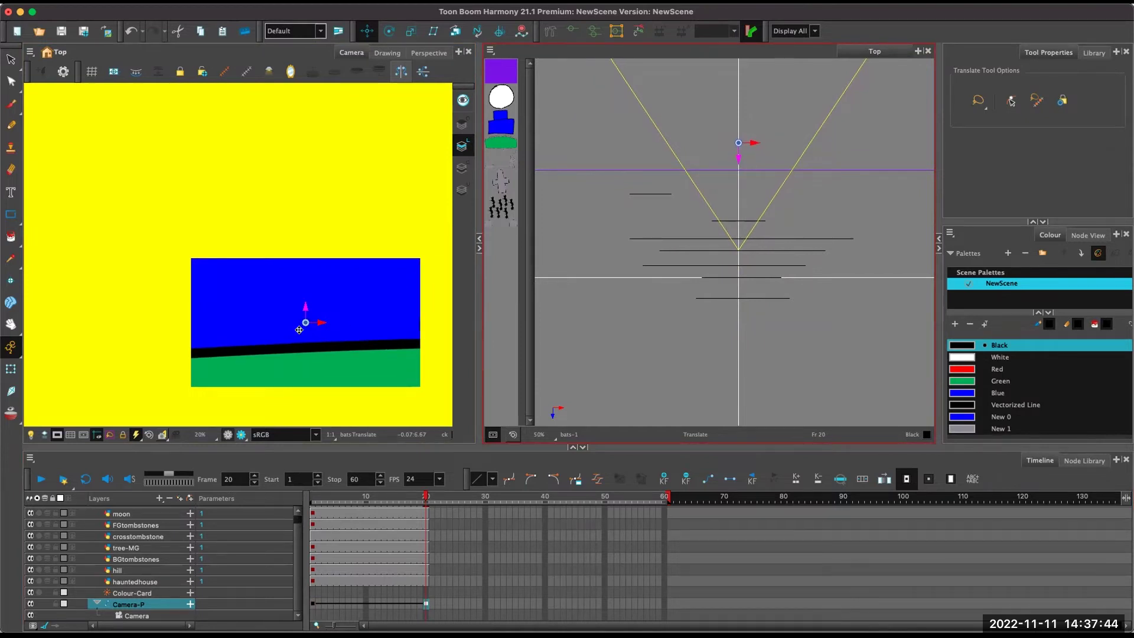
drag(305, 306, 308, 295)
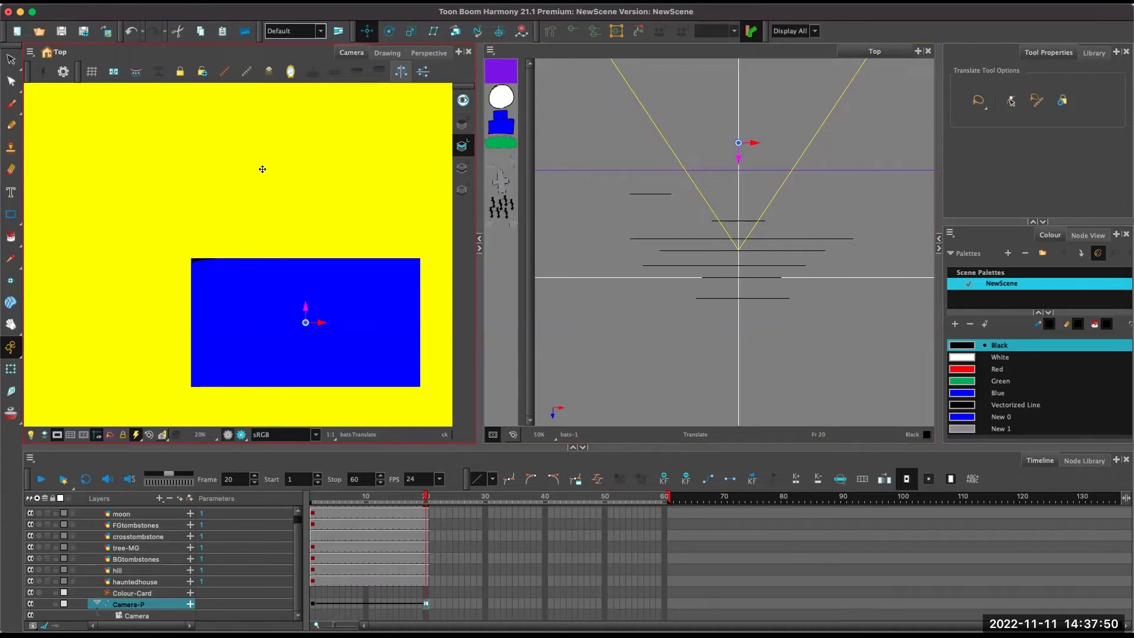
drag(425, 496, 302, 524)
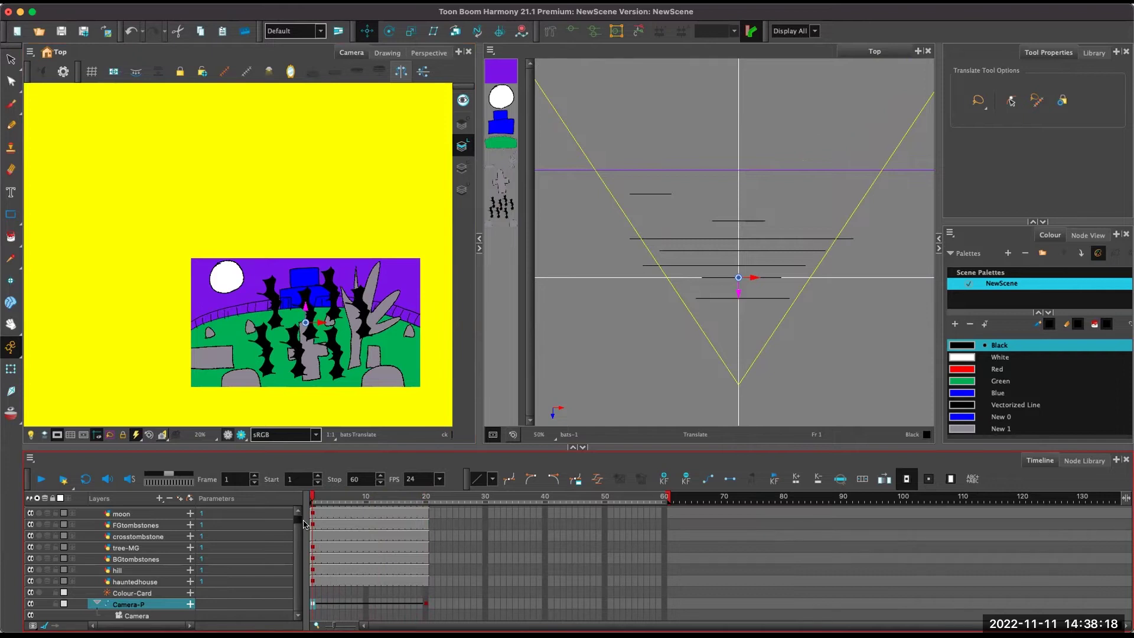
drag(305, 524, 410, 563)
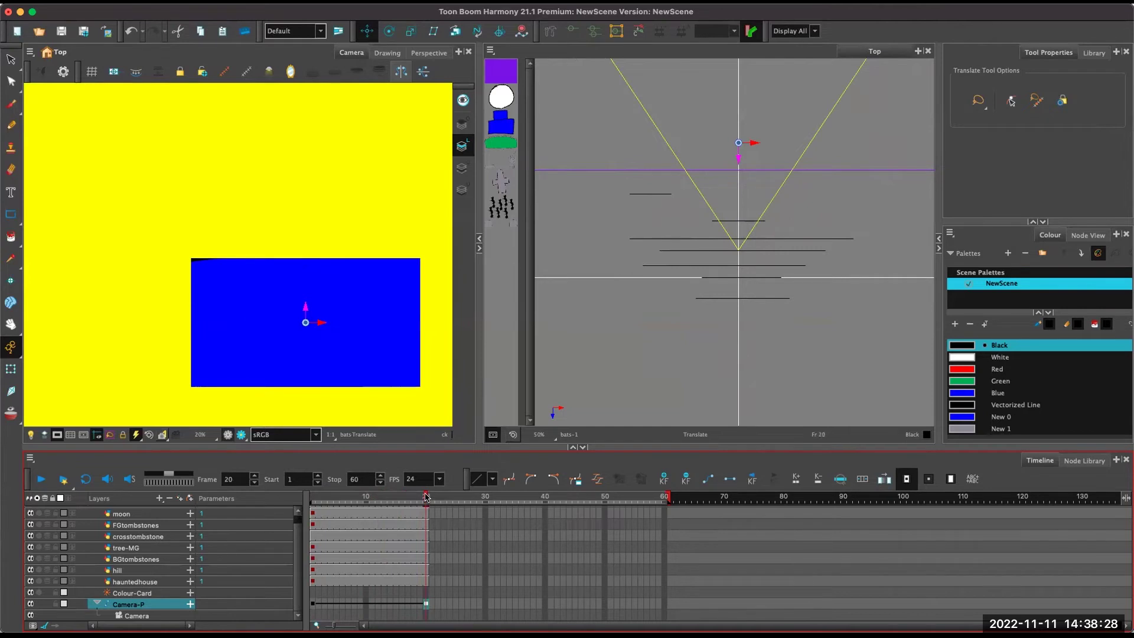
drag(426, 497, 312, 498)
click(313, 581)
key(alt+/)
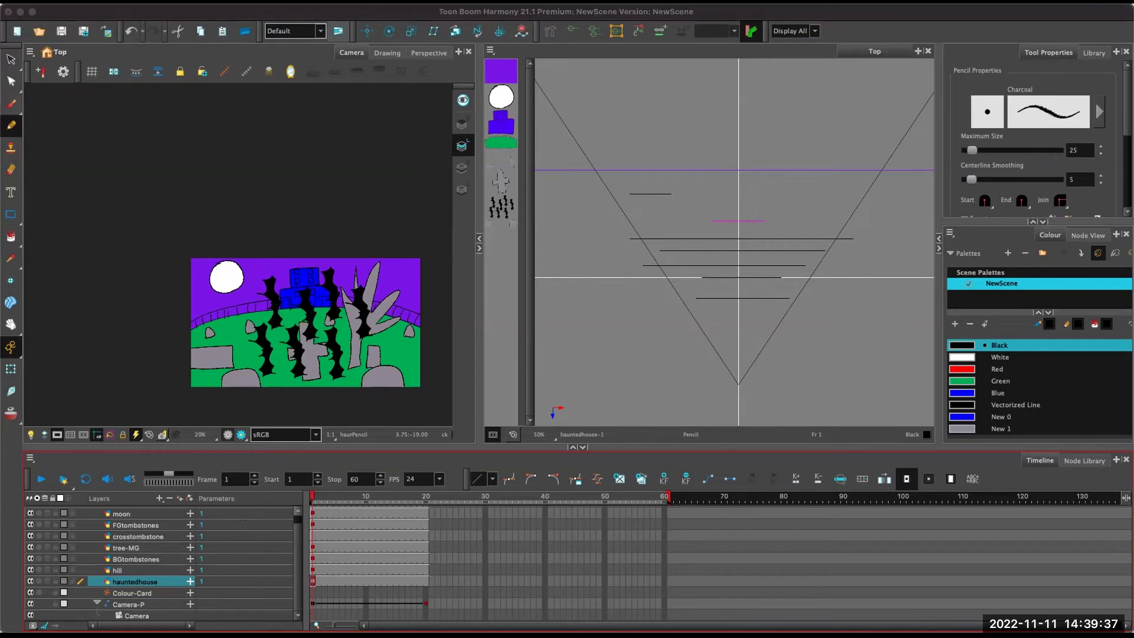
Review the scene, then set a keyframe on the bats layer at frame 15.
drag(312, 501, 394, 506)
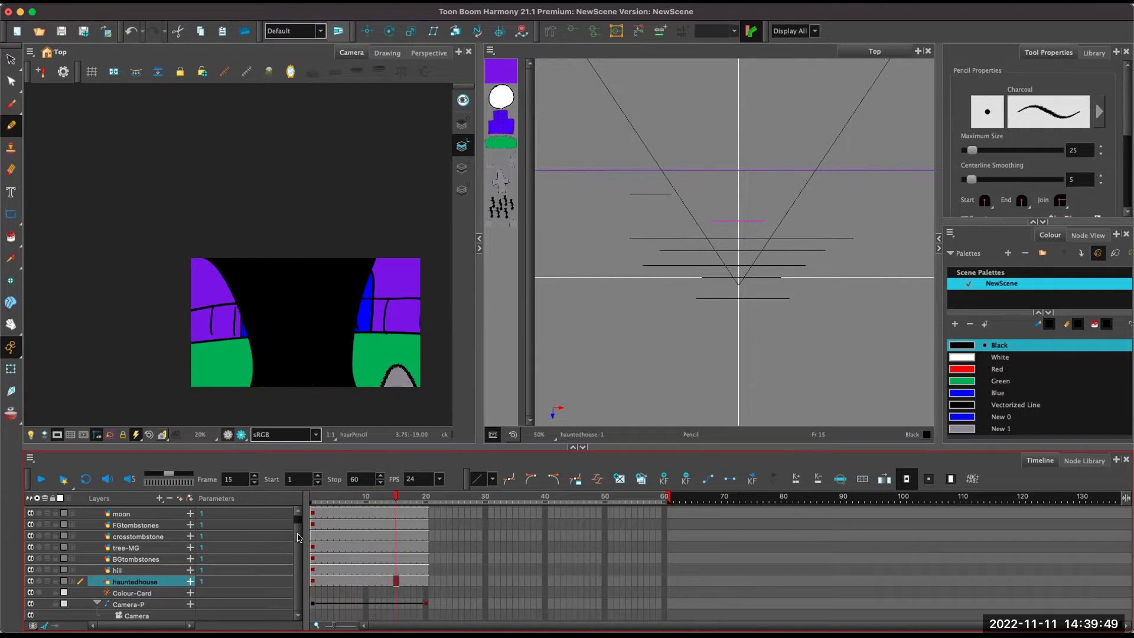
scroll(406, 511, up, 1)
click(395, 511)
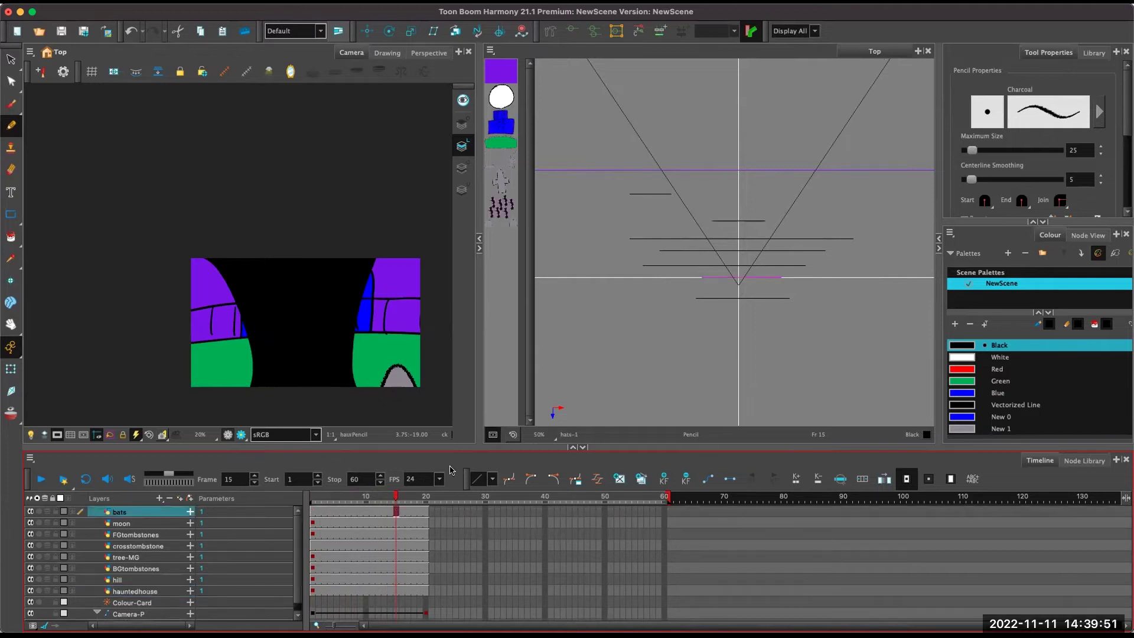
click(664, 480)
Extend all layers' exposure to frame 40 with F5 and return to frame 15.
drag(546, 511, 544, 589)
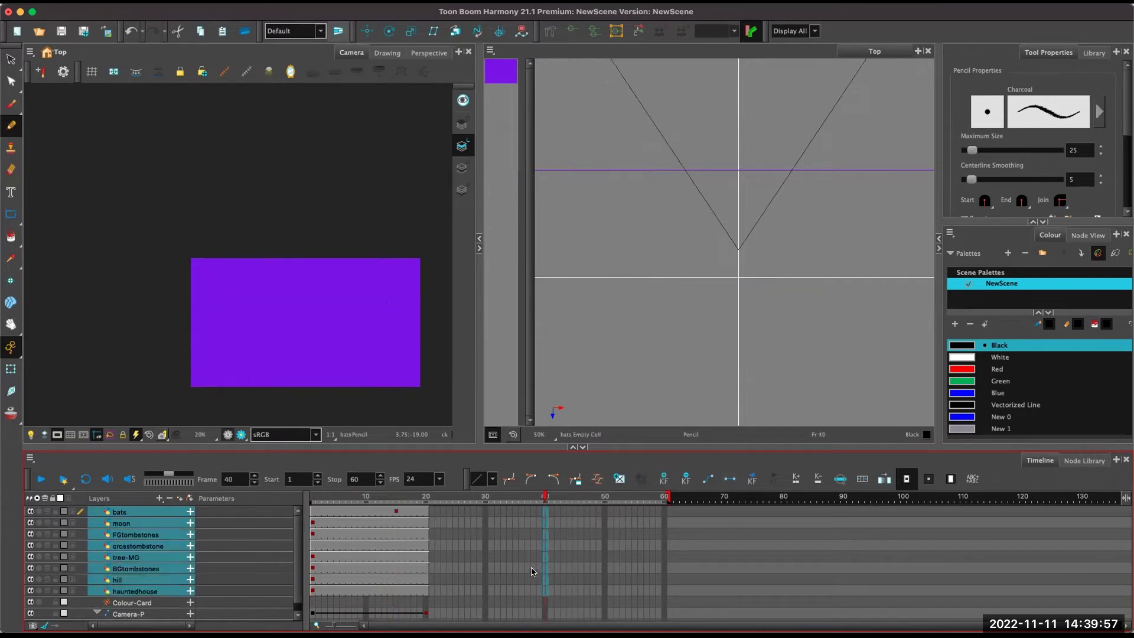
key(F5)
click(400, 498)
click(397, 498)
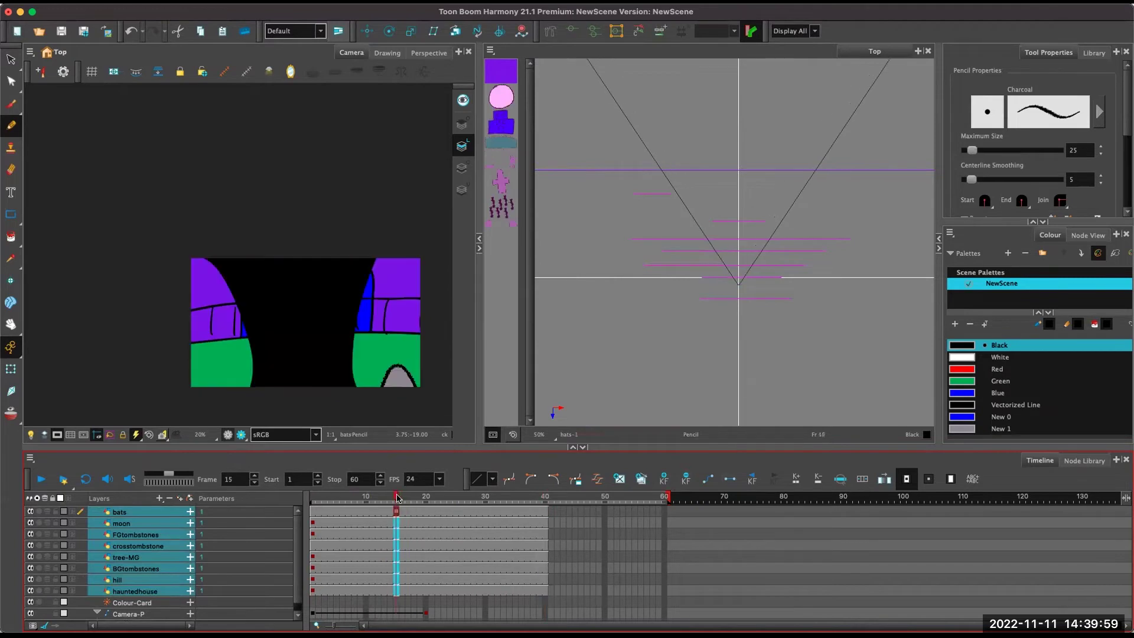
Undo an accidental shift of the selected layers and narrow the selection to the bats layer.
click(11, 369)
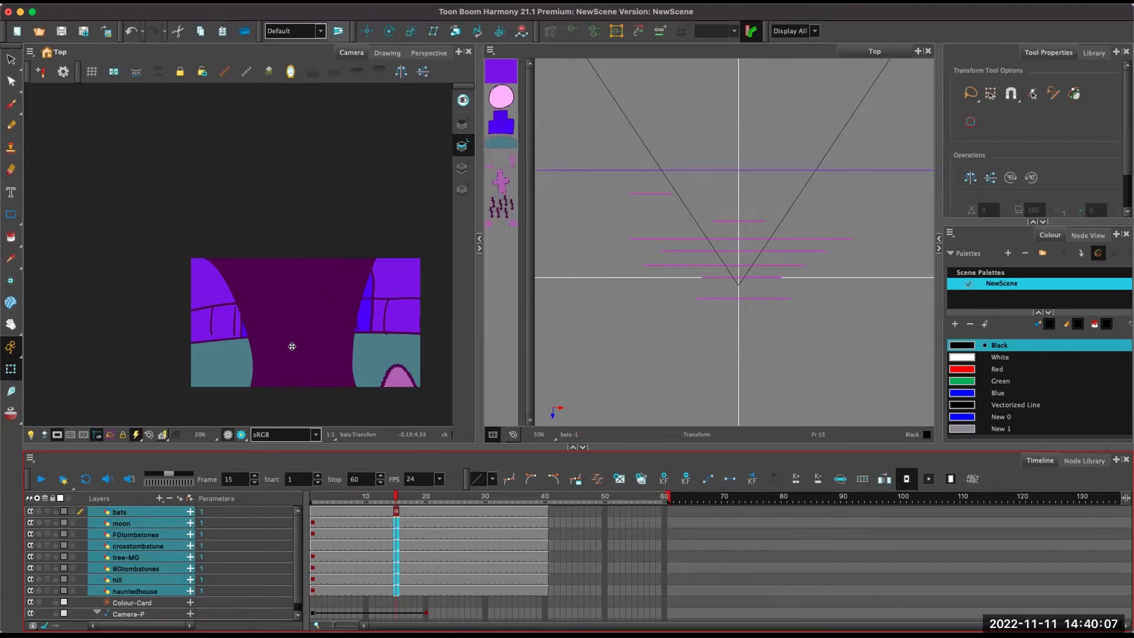
drag(291, 344, 316, 345)
key(ctrl+z)
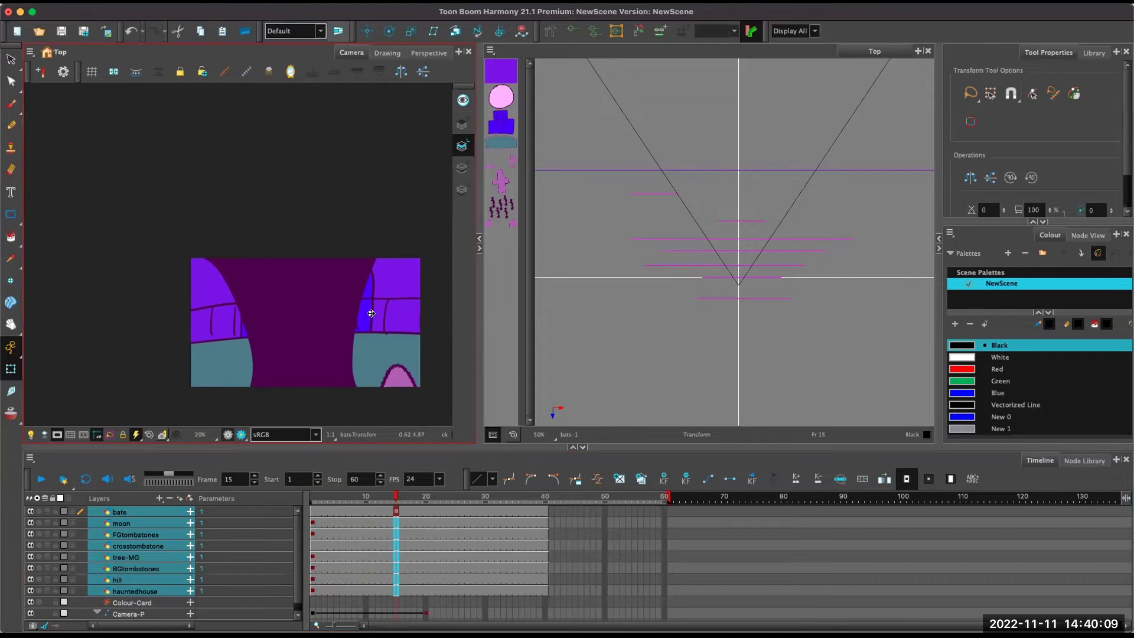
click(407, 510)
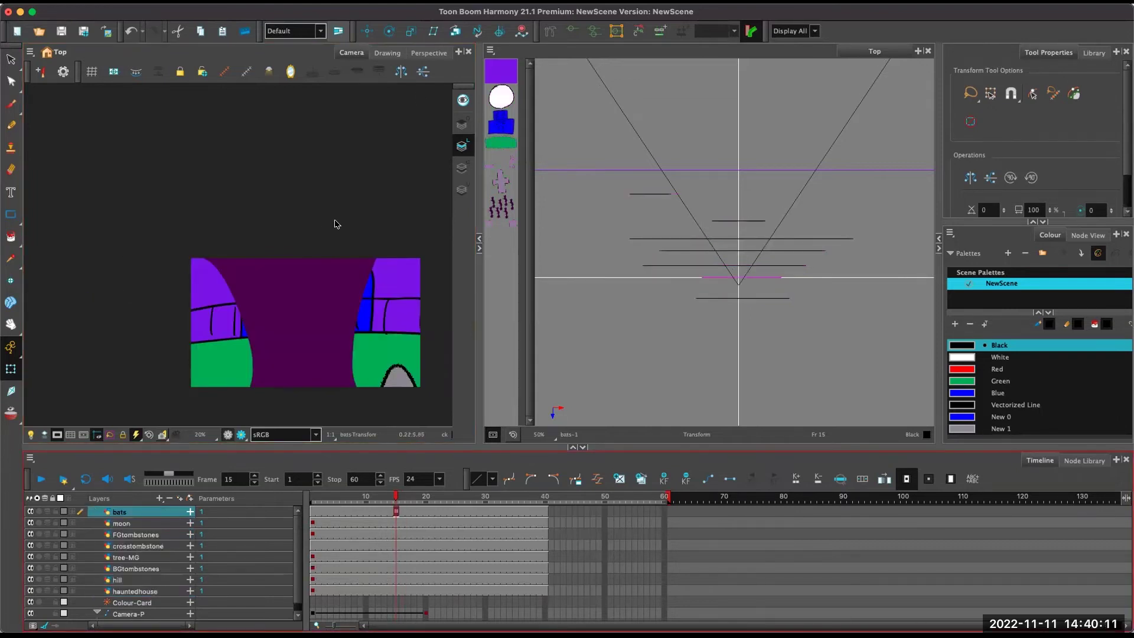
click(366, 30)
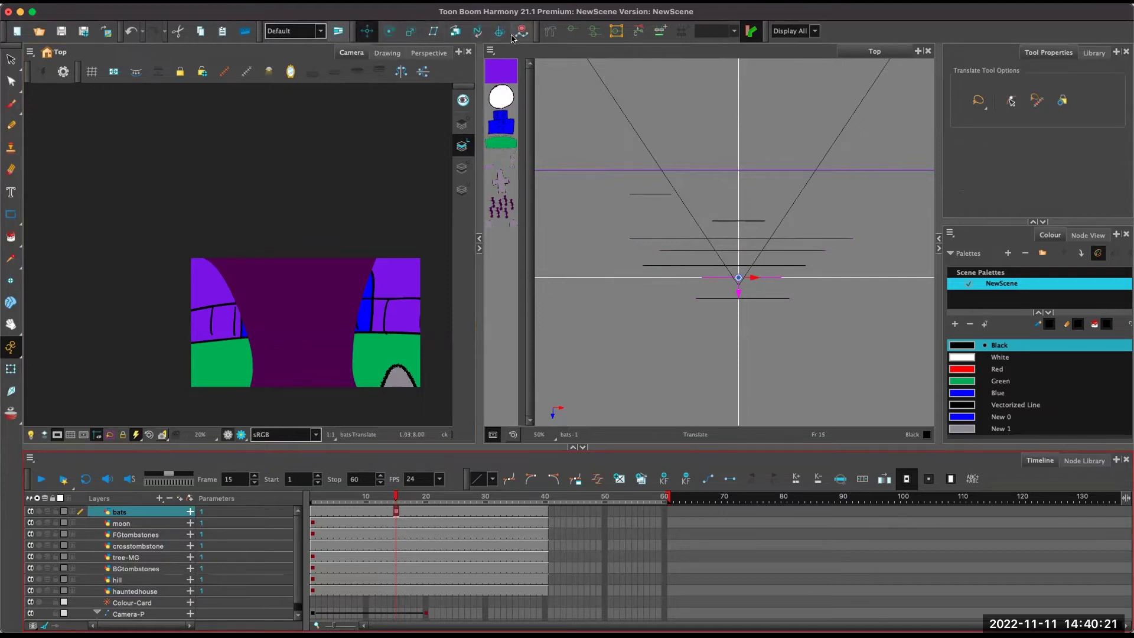
Slide the bats sideways in the Top view, then drag them toward the camera with Maintain Size.
drag(752, 277, 787, 258)
click(812, 240)
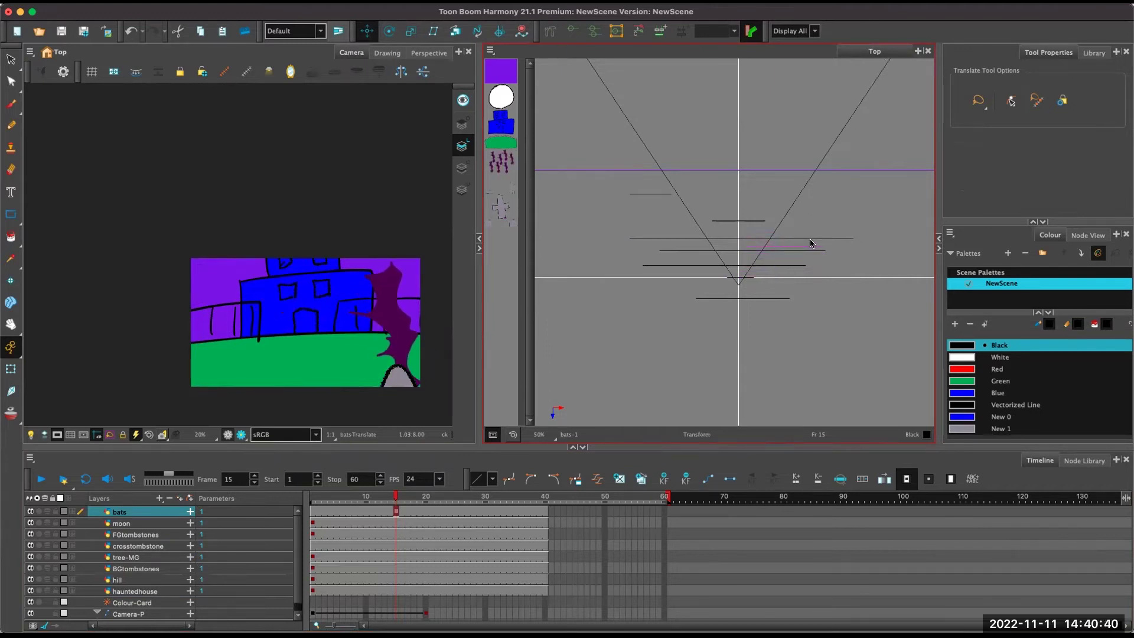
key(super+z)
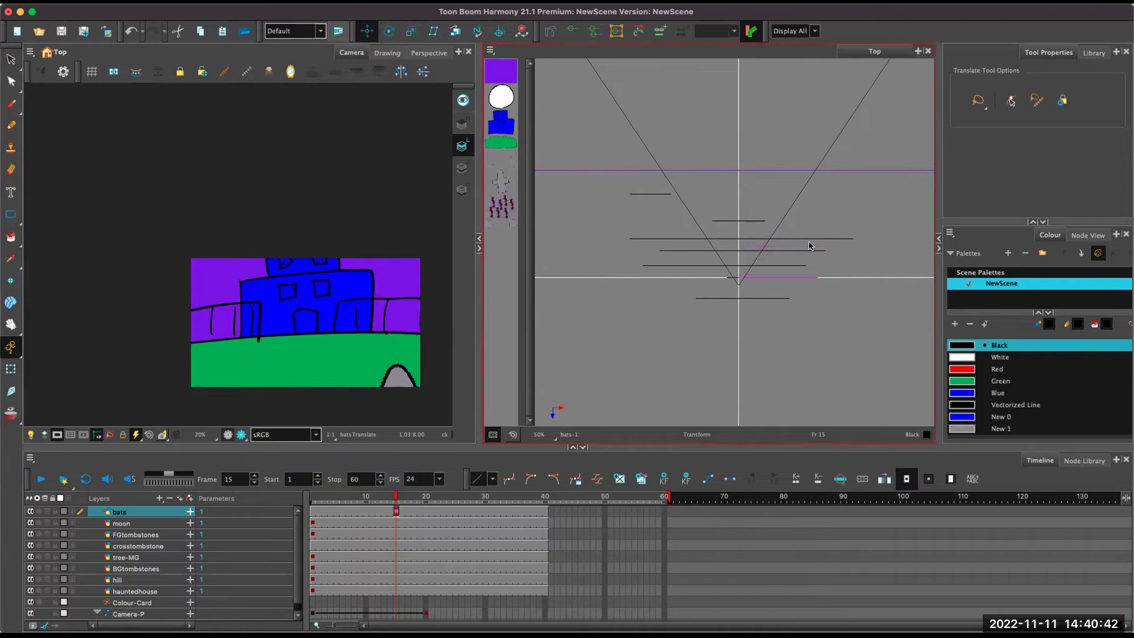
key(super+z)
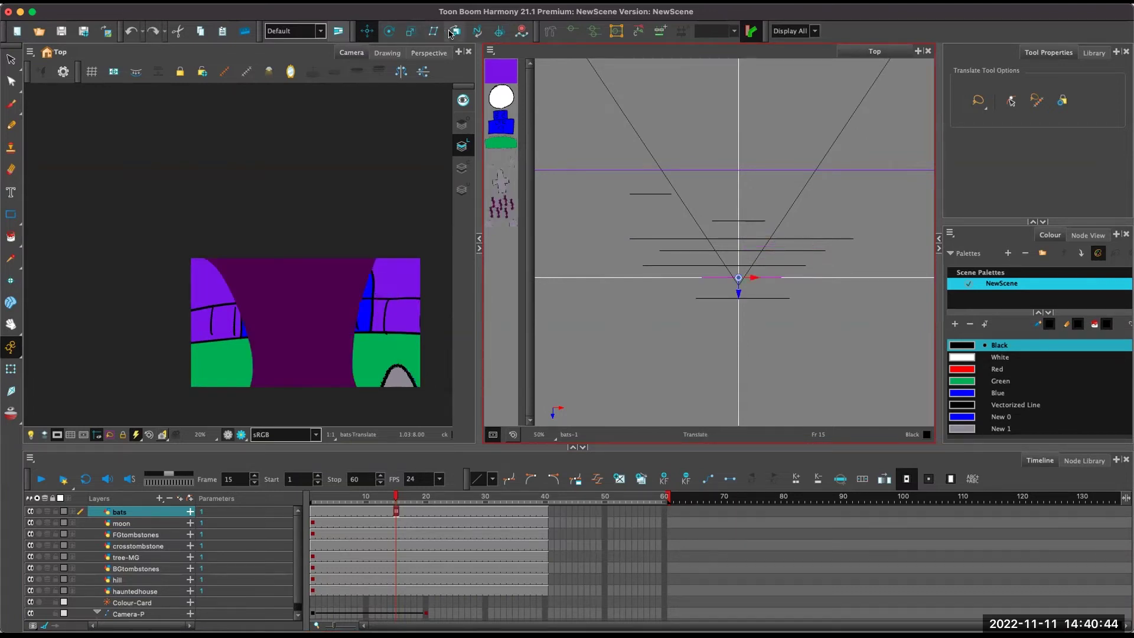
click(455, 32)
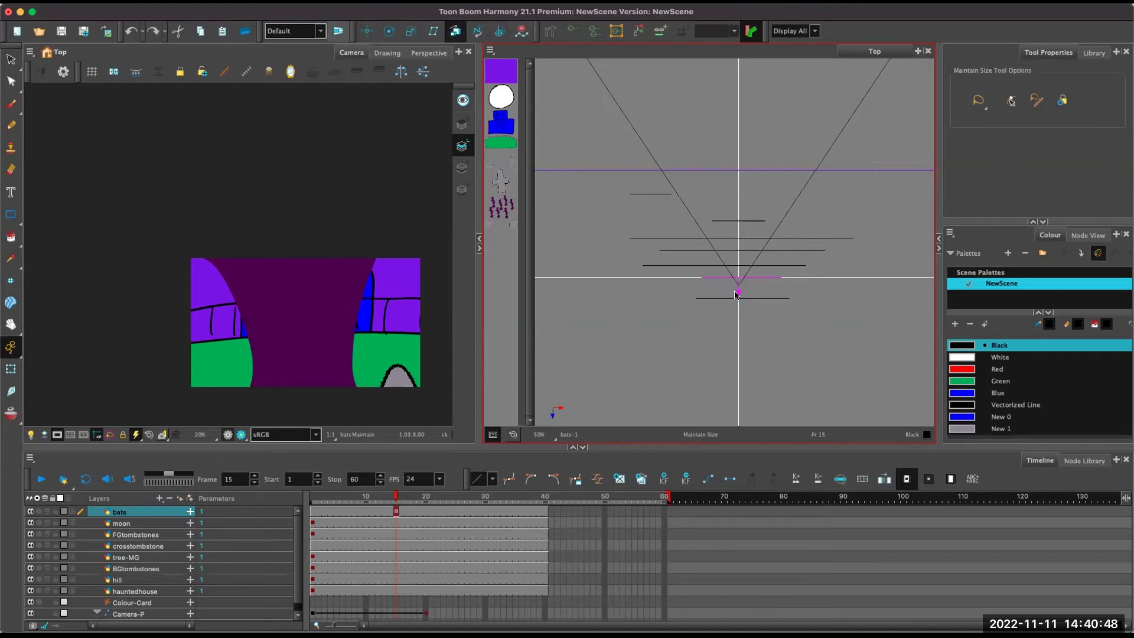
drag(736, 294, 823, 231)
Nudge the bats toward the camera, then shrink them and move them up and left.
click(366, 31)
key(shift+t)
scroll(110, 180, down, 4)
drag(110, 180, 166, 233)
drag(281, 336, 236, 255)
drag(145, 172, 160, 195)
mouse_move(246, 245)
mouse_down()
mouse_move(188, 245)
mouse_move(258, 253)
mouse_up()
At frame 19, move the bats to the left, undoing an accidental move.
drag(396, 496, 419, 500)
drag(369, 208, 329, 253)
key(ctrl+z)
key(alt+2)
drag(758, 253, 692, 253)
Preview the bats' flight across the early frames from frame 1.
click(408, 500)
scroll(232, 245, up, 3)
key(shift+comma)
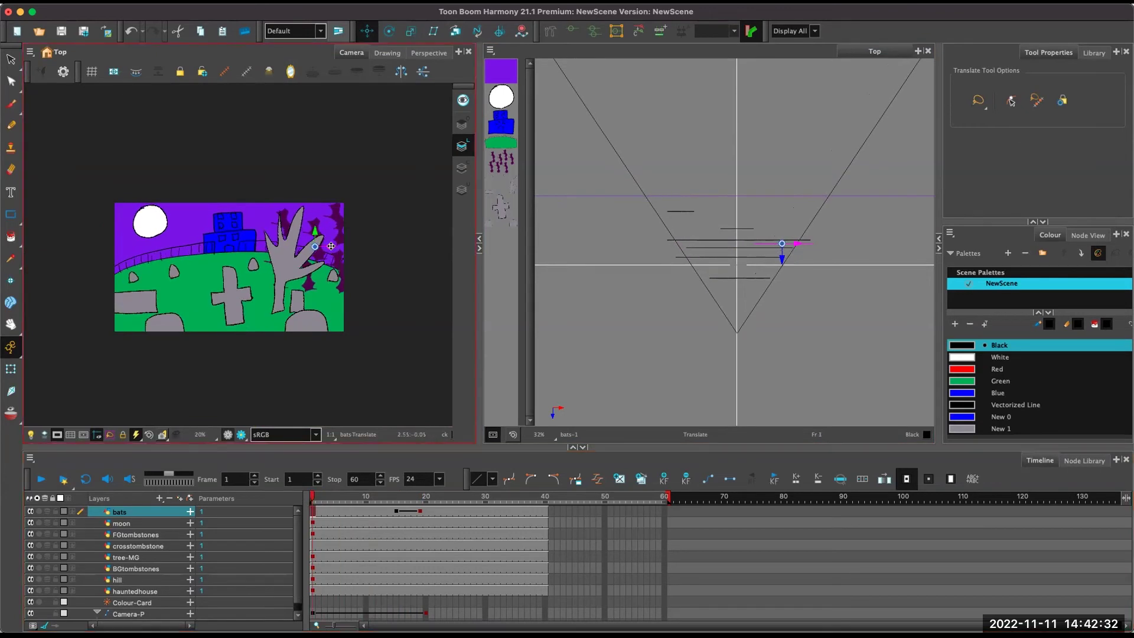
drag(313, 498, 384, 498)
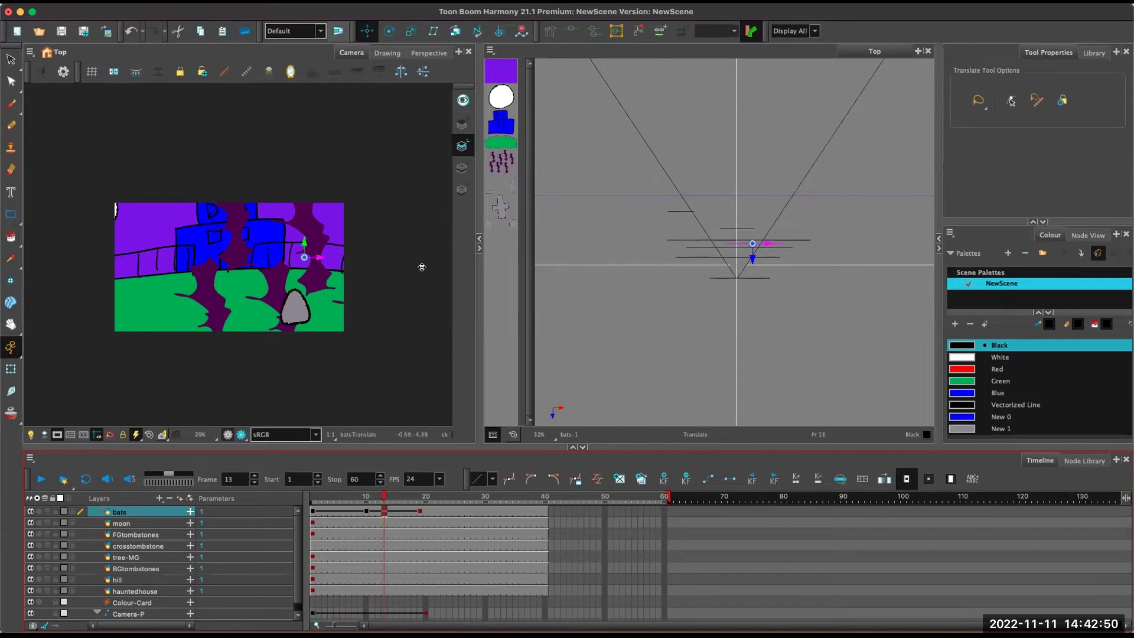
At frame 13, reposition the bats in depth with Maintain Size, then preview frames 9–16.
click(454, 32)
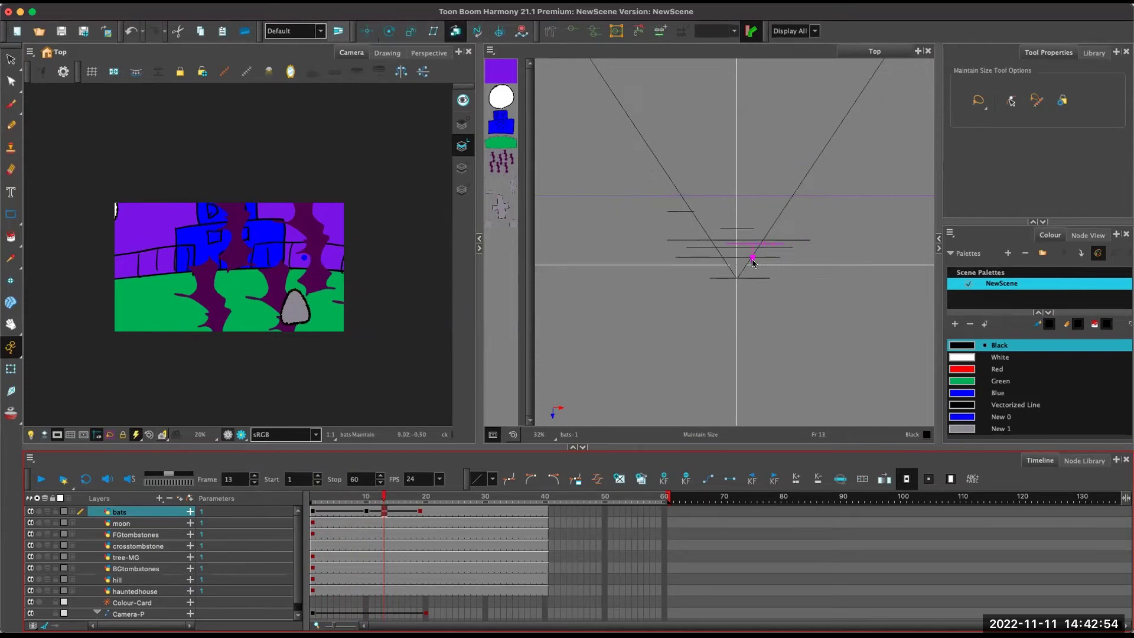
drag(753, 262, 751, 263)
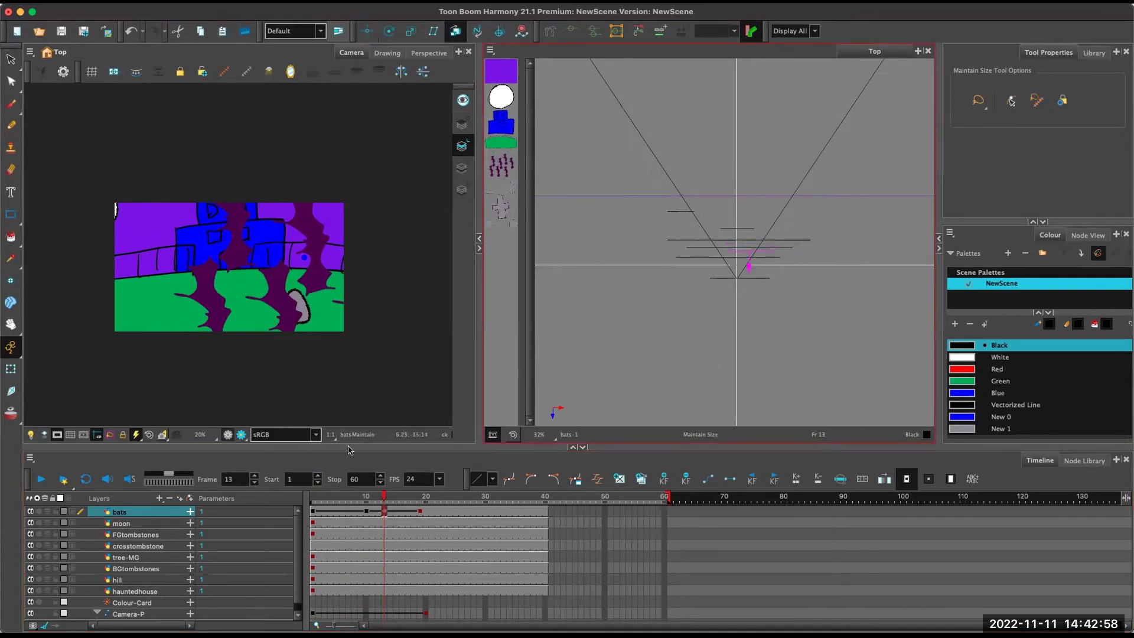
click(391, 497)
drag(391, 498, 374, 501)
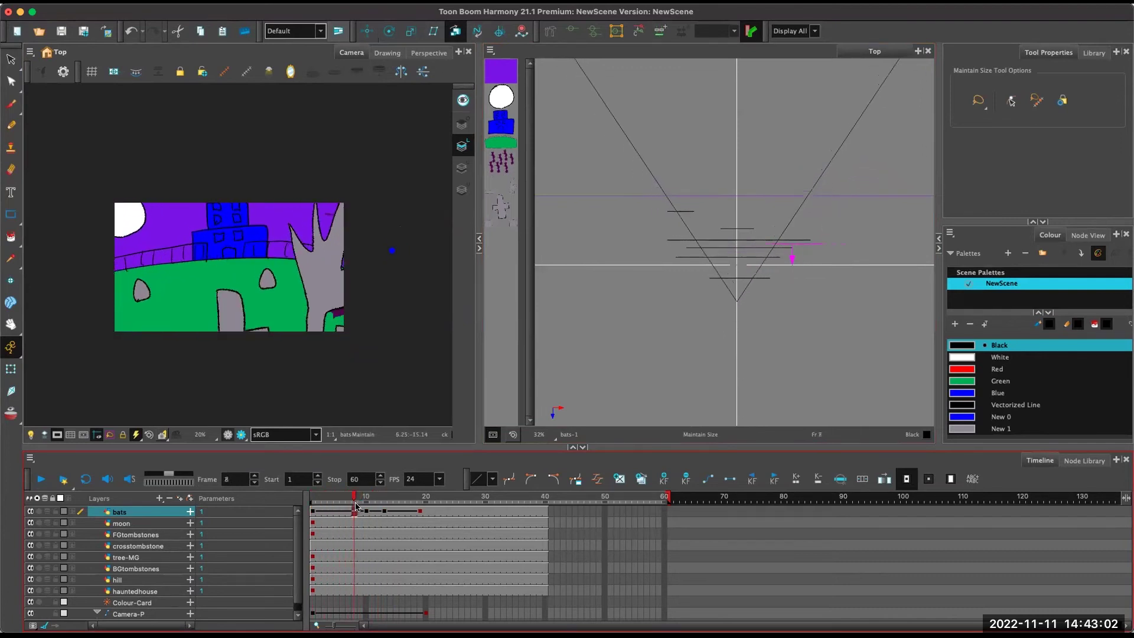
mouse_move(358, 506)
mouse_down()
mouse_move(473, 508)
mouse_move(313, 508)
mouse_move(372, 510)
mouse_up()
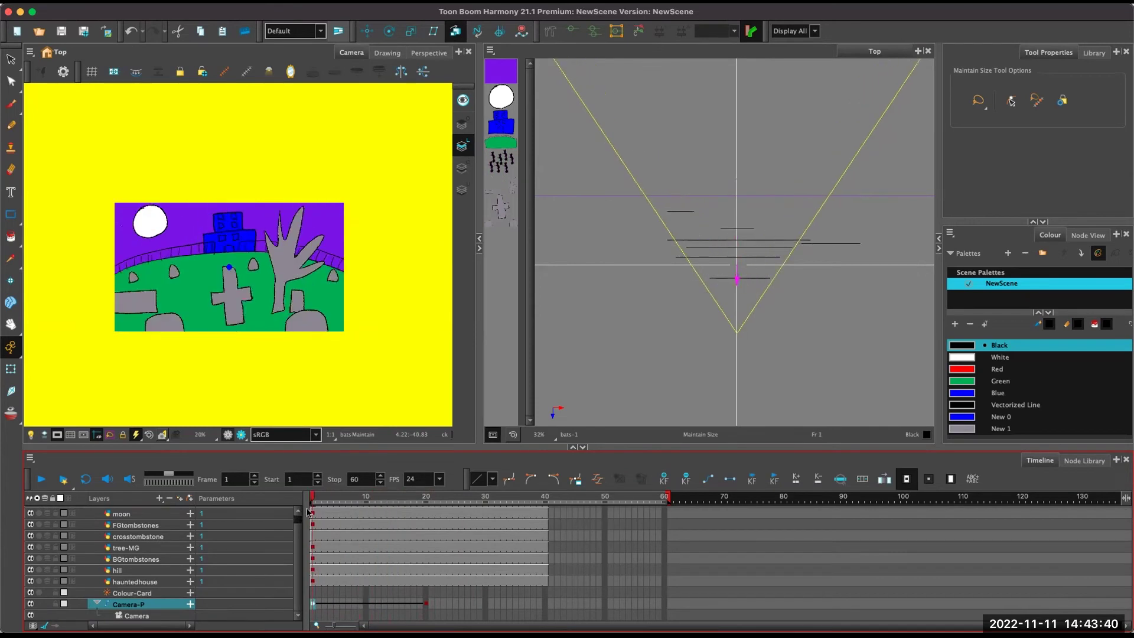
Turn on Enable 3D in the Camera-P peg's Layer Properties and close the window.
drag(311, 506, 418, 505)
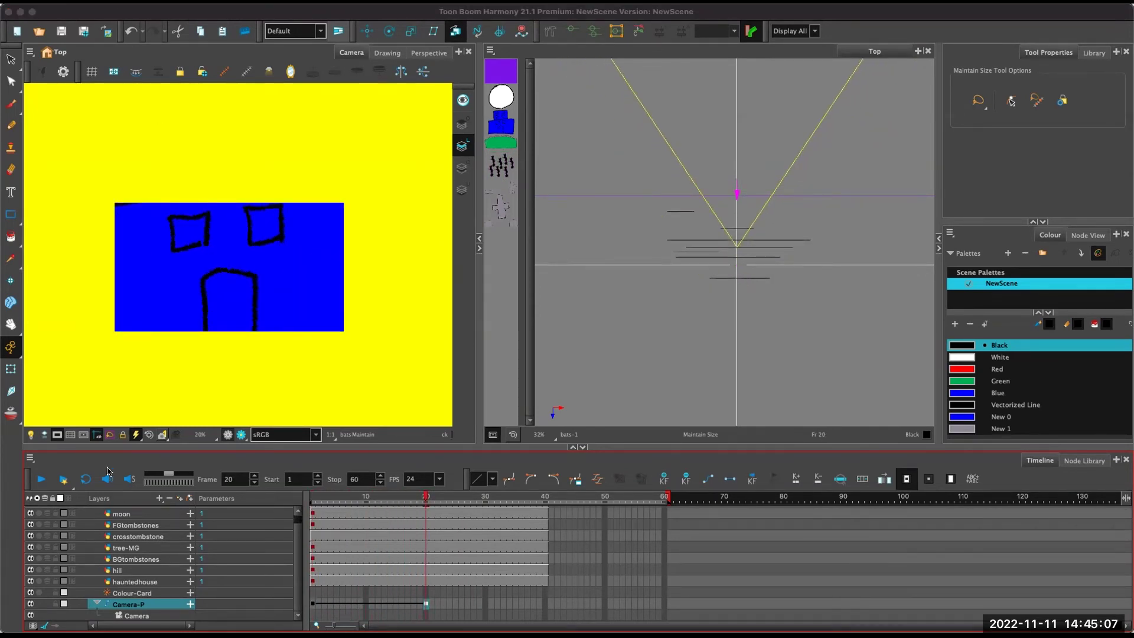
double_click(108, 605)
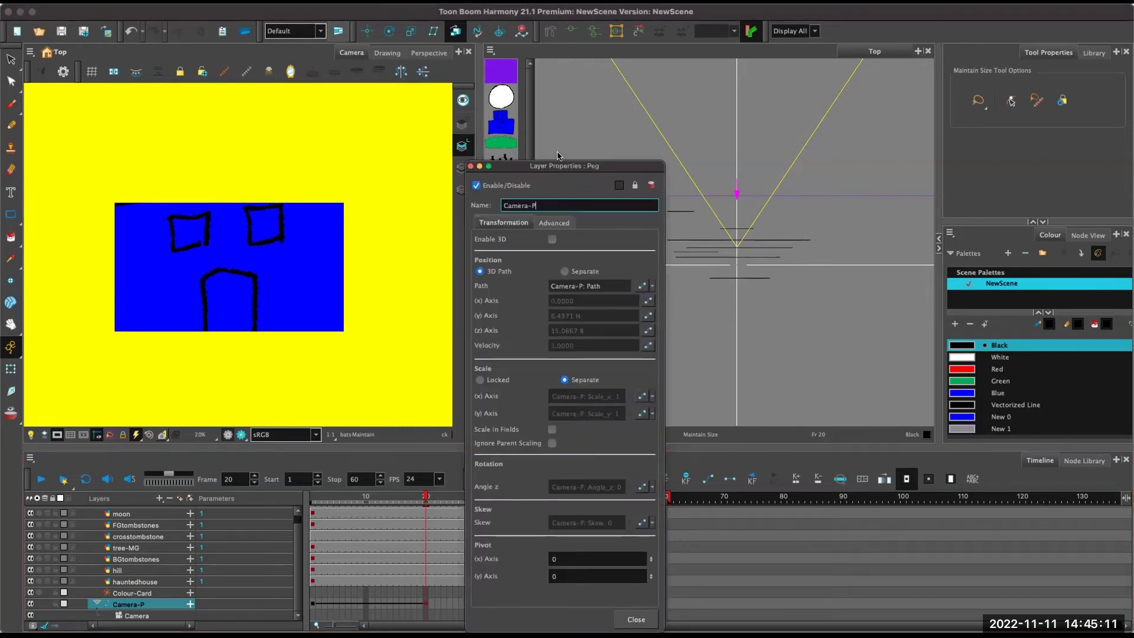
drag(596, 166, 599, 105)
click(555, 179)
drag(587, 104, 579, 55)
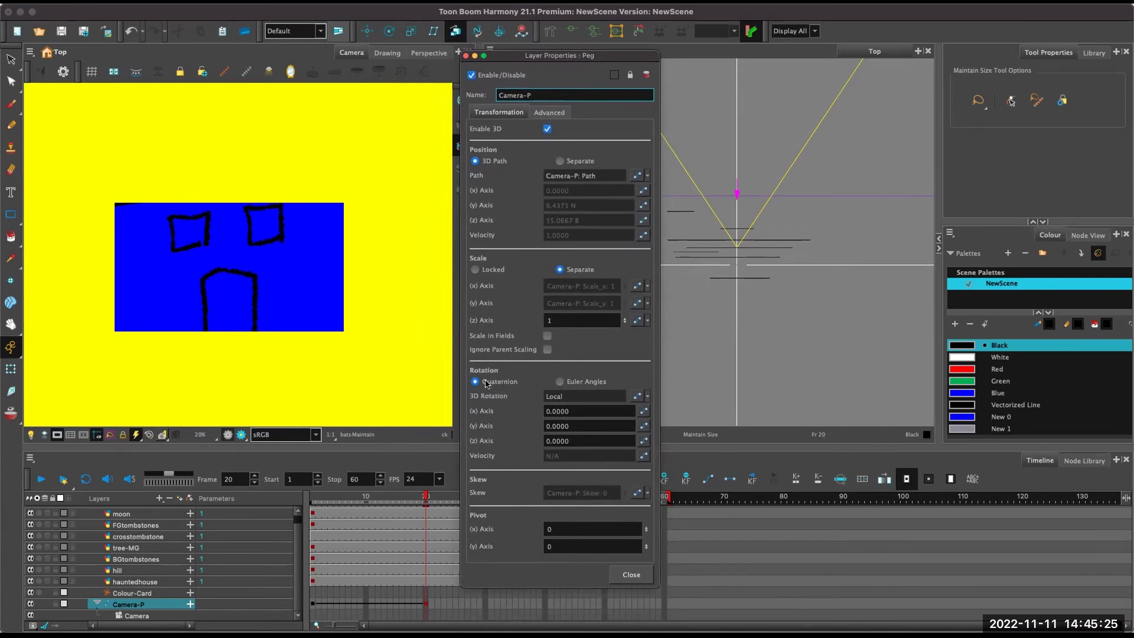
click(631, 574)
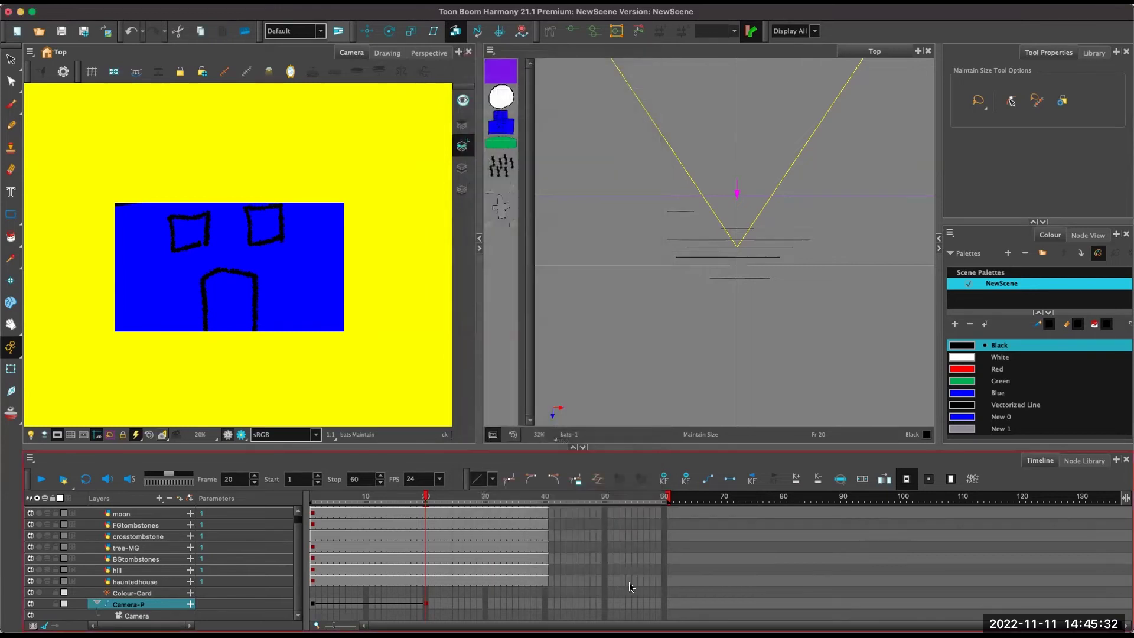
Near frame 35, rotate the camera peg to tilt up toward the house, then return to frame 20.
click(389, 32)
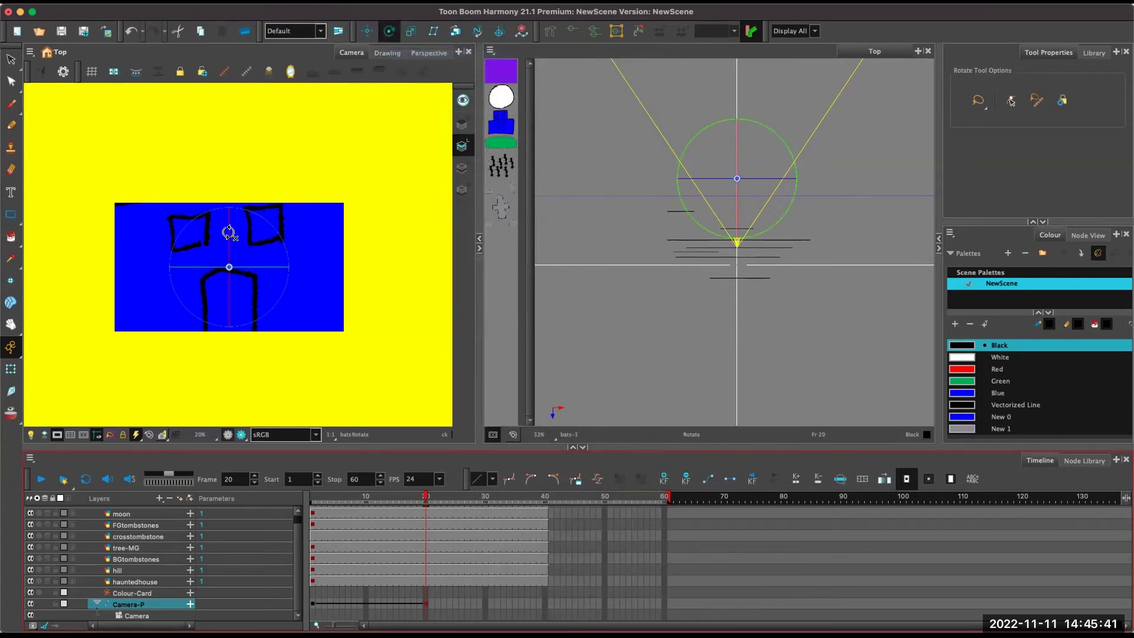
scroll(444, 568, up, 1)
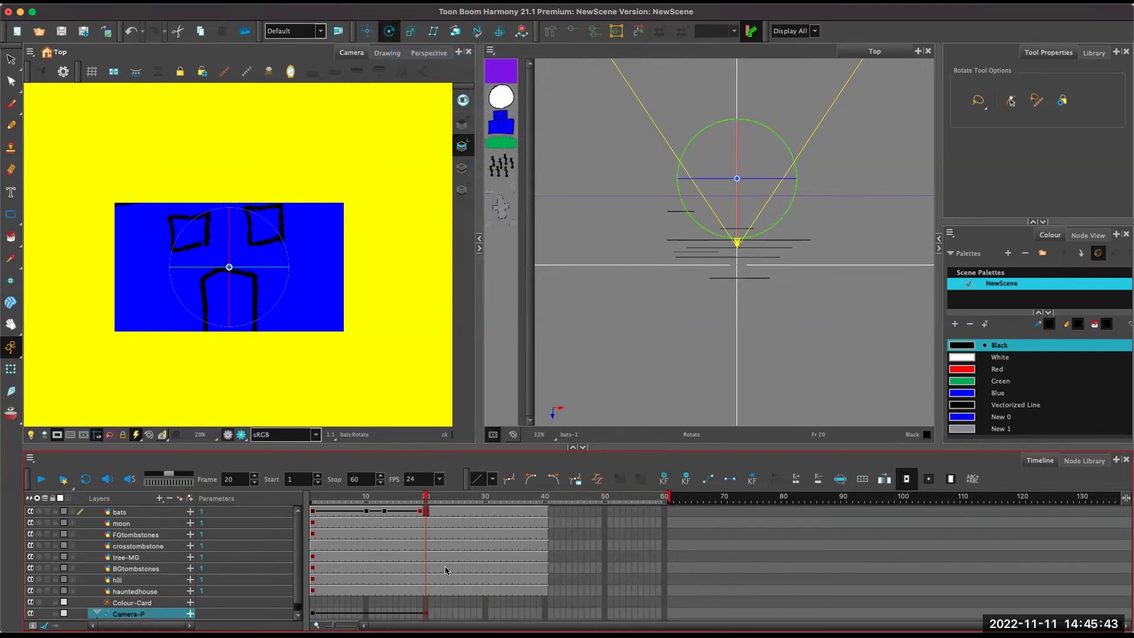
scroll(443, 564, down, 1)
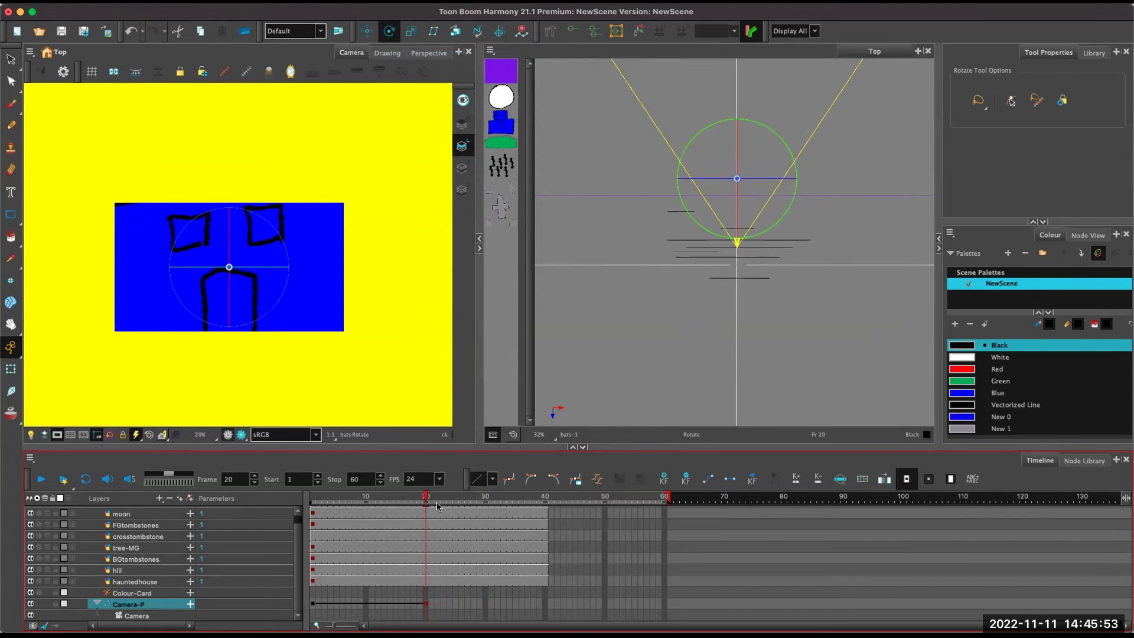
drag(431, 498, 516, 506)
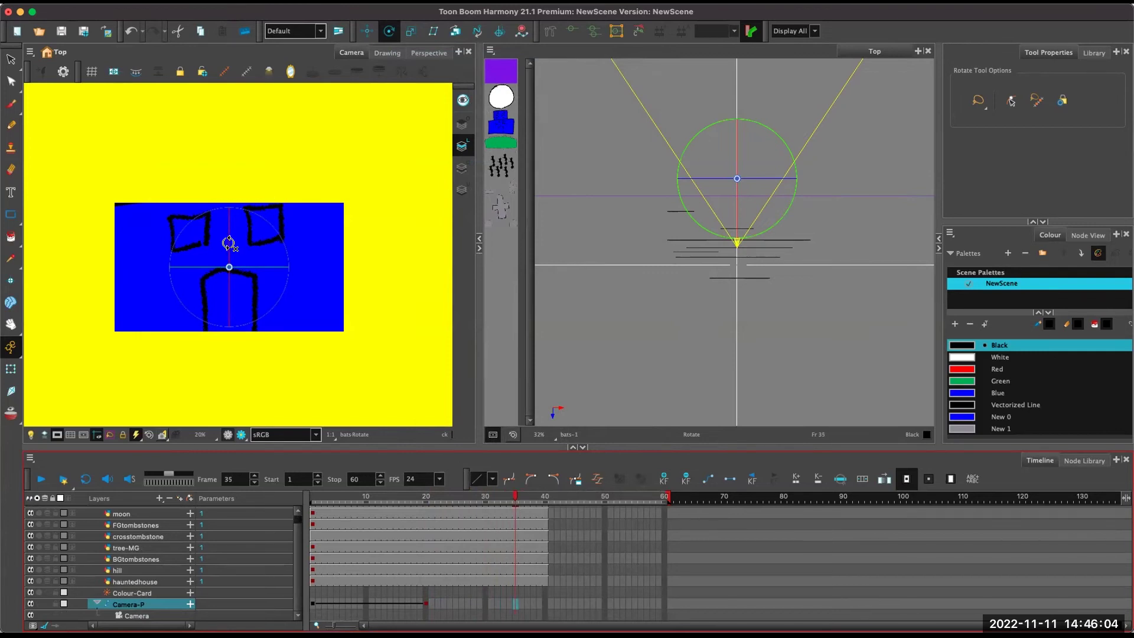
drag(229, 242, 232, 228)
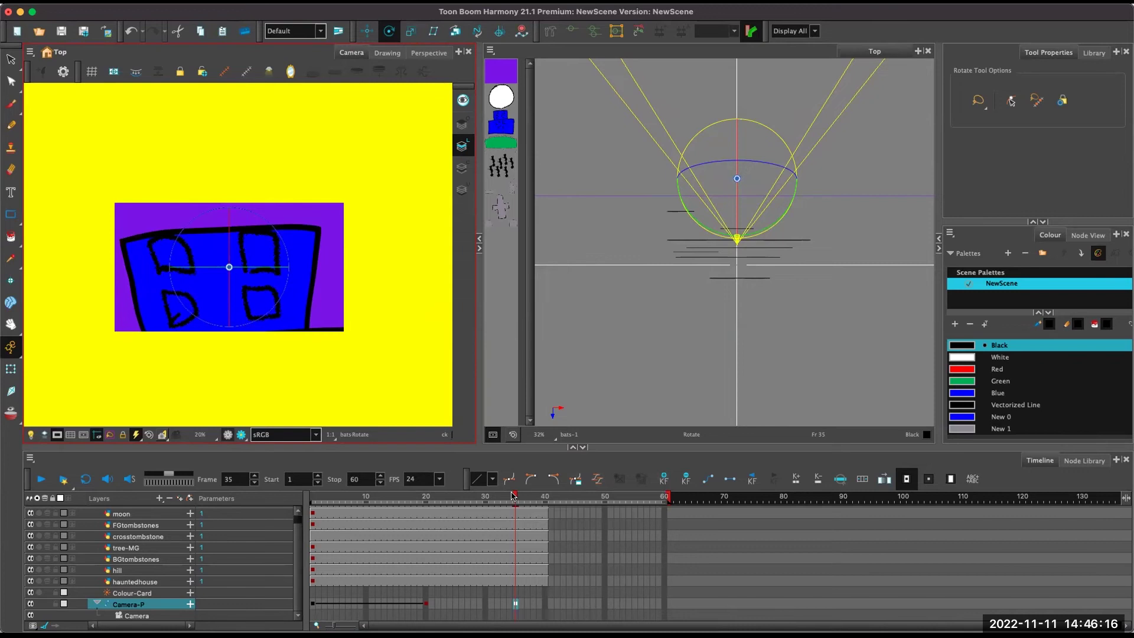
drag(512, 496, 517, 525)
click(426, 604)
Set a motion keyframe on the Camera-P cell at frame 35 and preview the camera move.
right_click(426, 606)
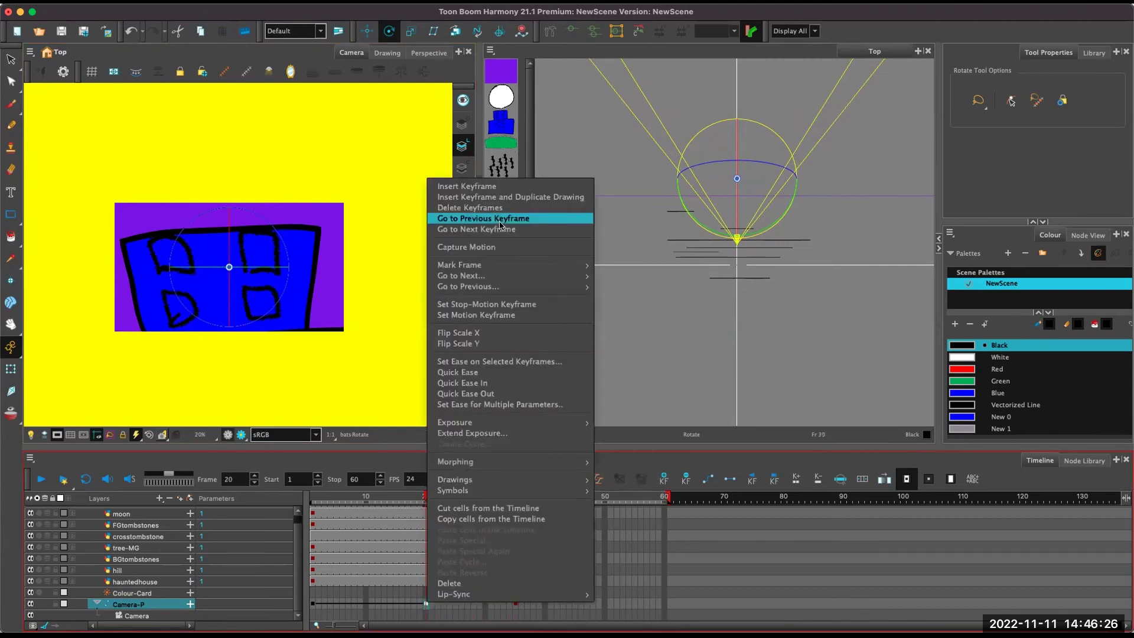
click(502, 393)
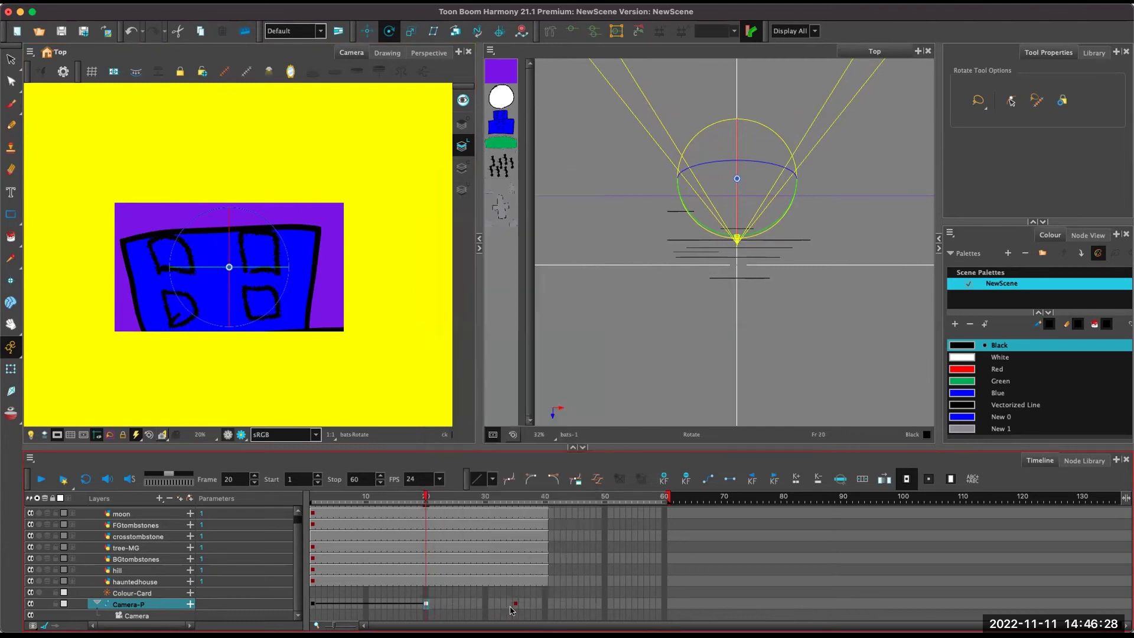
click(514, 604)
right_click(515, 604)
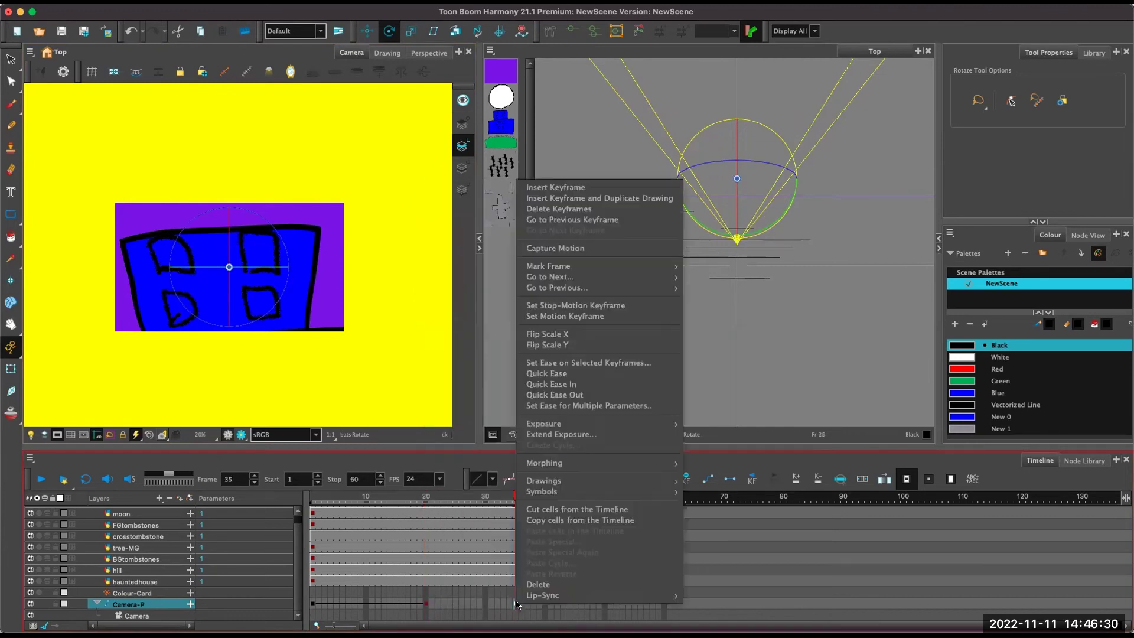
click(546, 316)
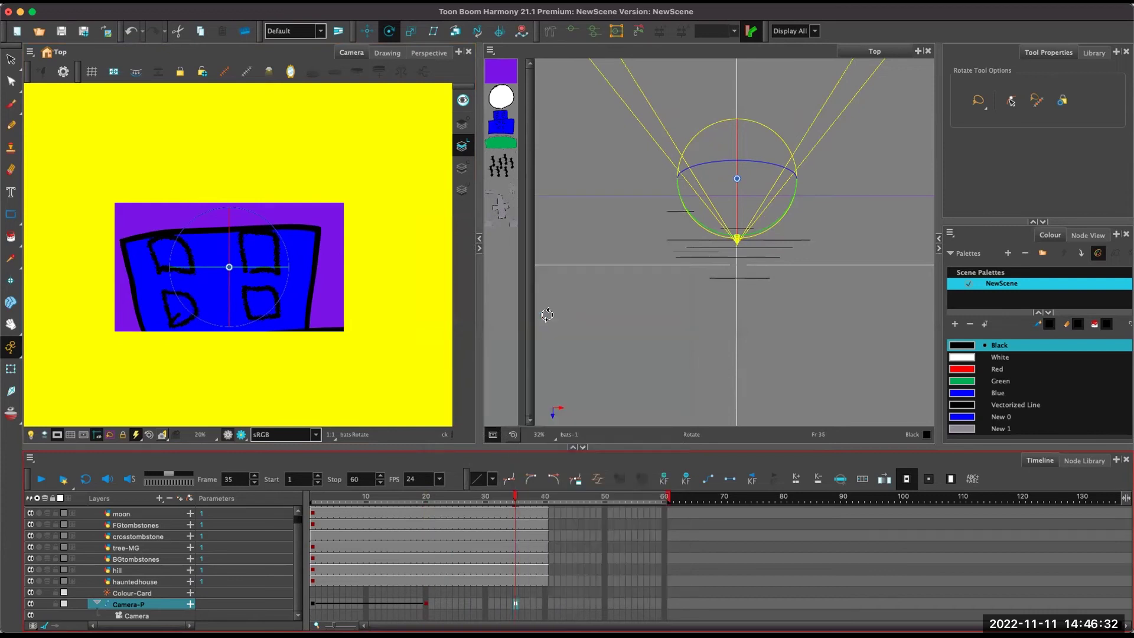
drag(489, 510, 426, 510)
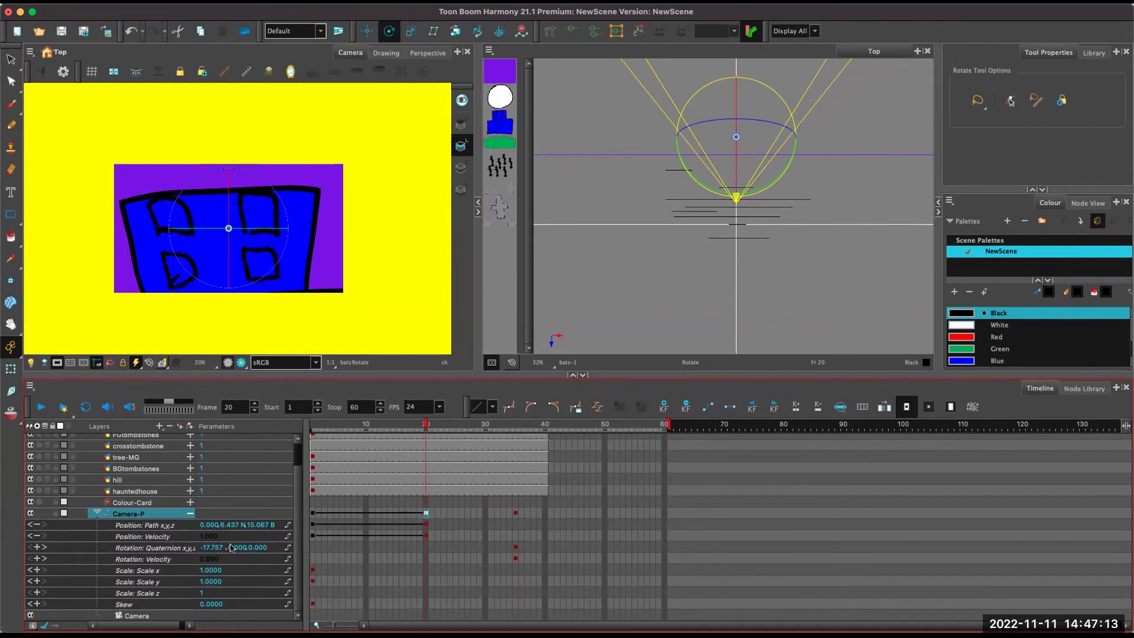
Expand Camera-P's parameters and select the Rotation row, checking frames 35 and 20.
click(190, 513)
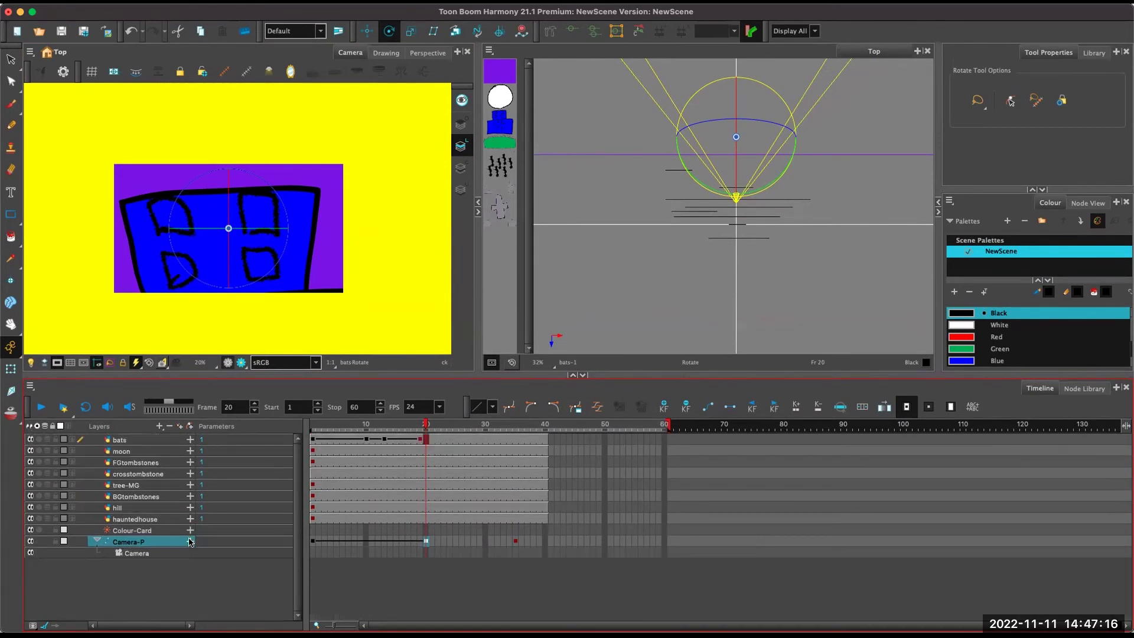
click(191, 542)
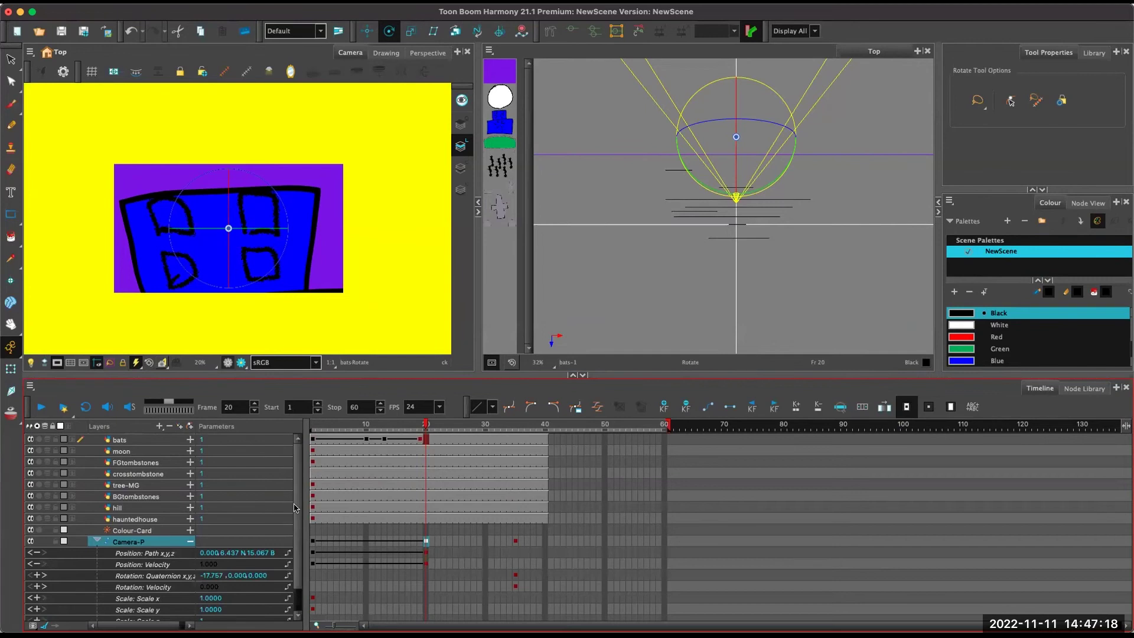
scroll(295, 510, down, 1)
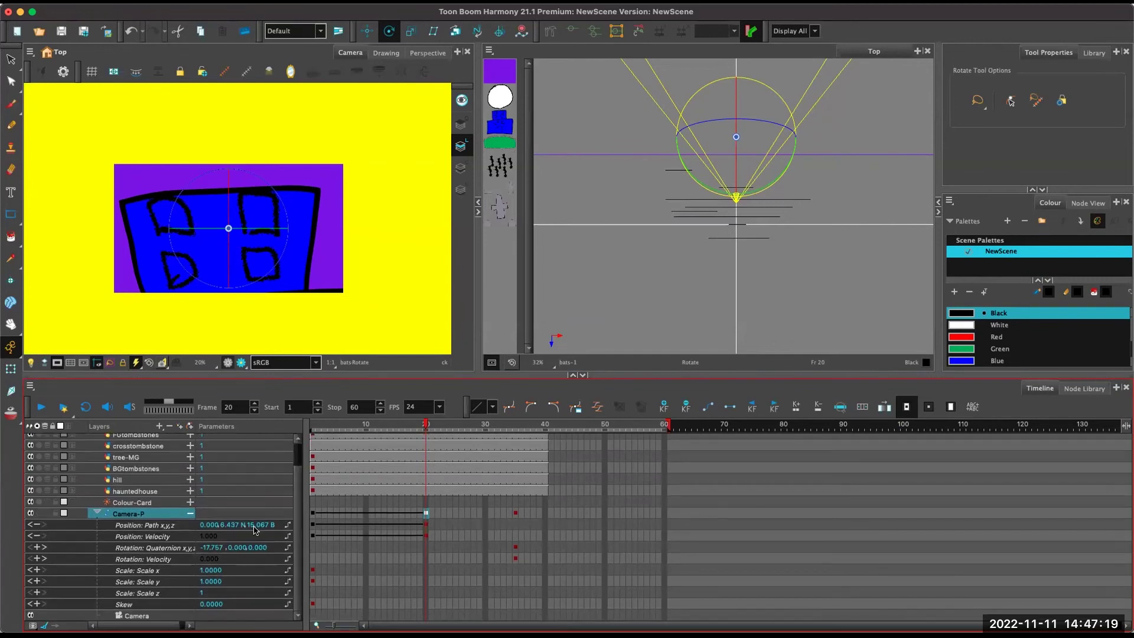
click(160, 551)
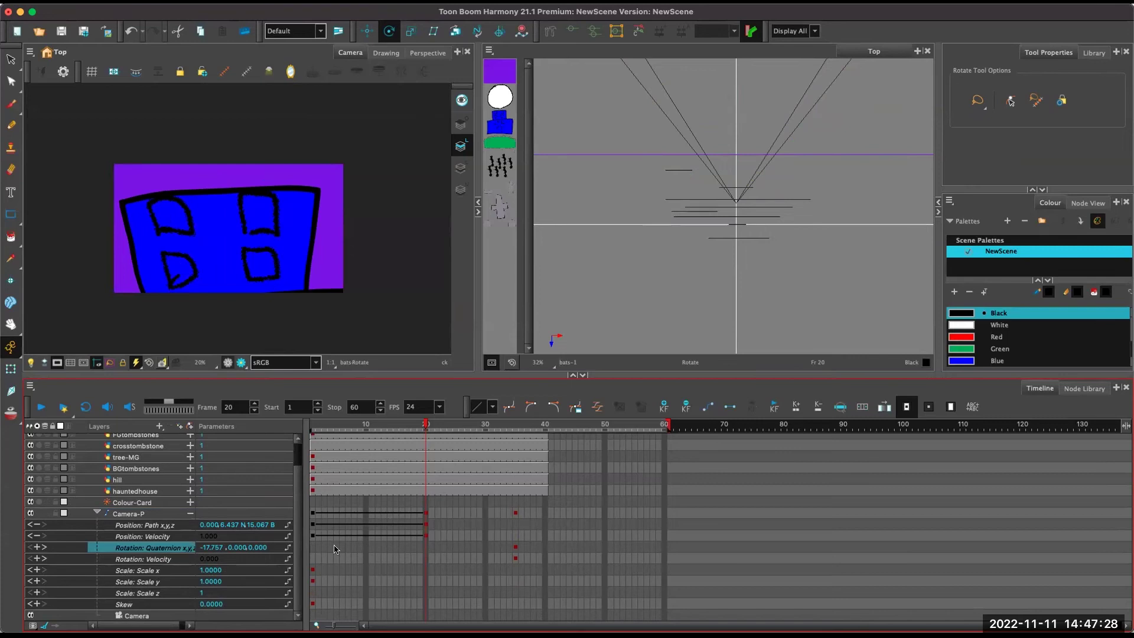
click(516, 547)
click(424, 549)
drag(417, 429, 514, 454)
Undo the frame-35 rotation keyframe so the camera rotation returns to 0,0,0.
key(super+z)
key(super+z)
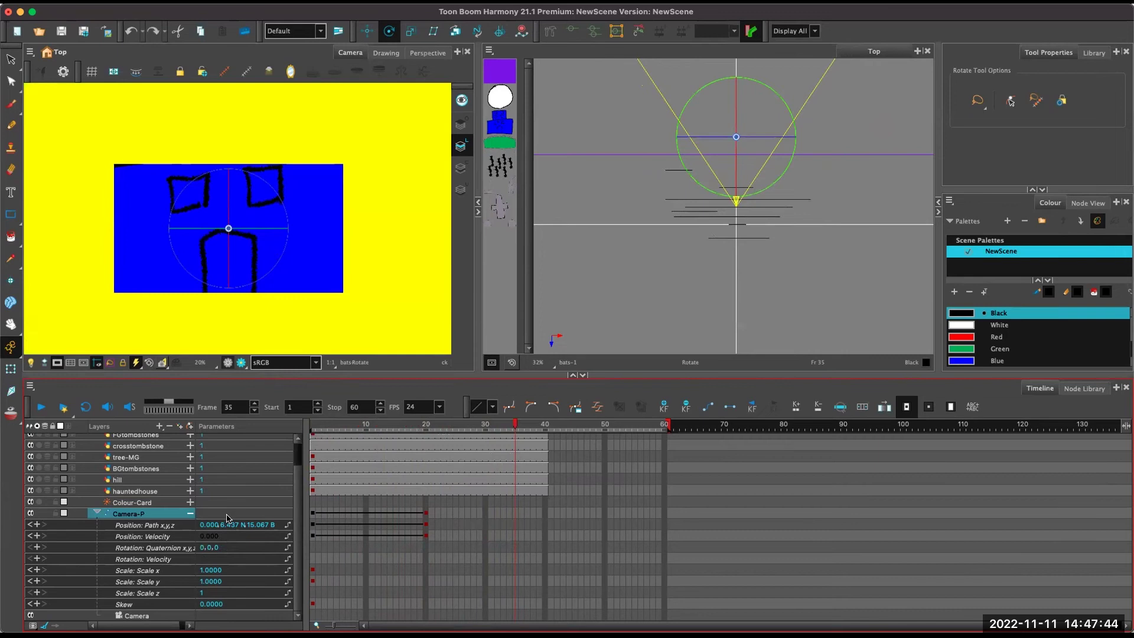
click(188, 513)
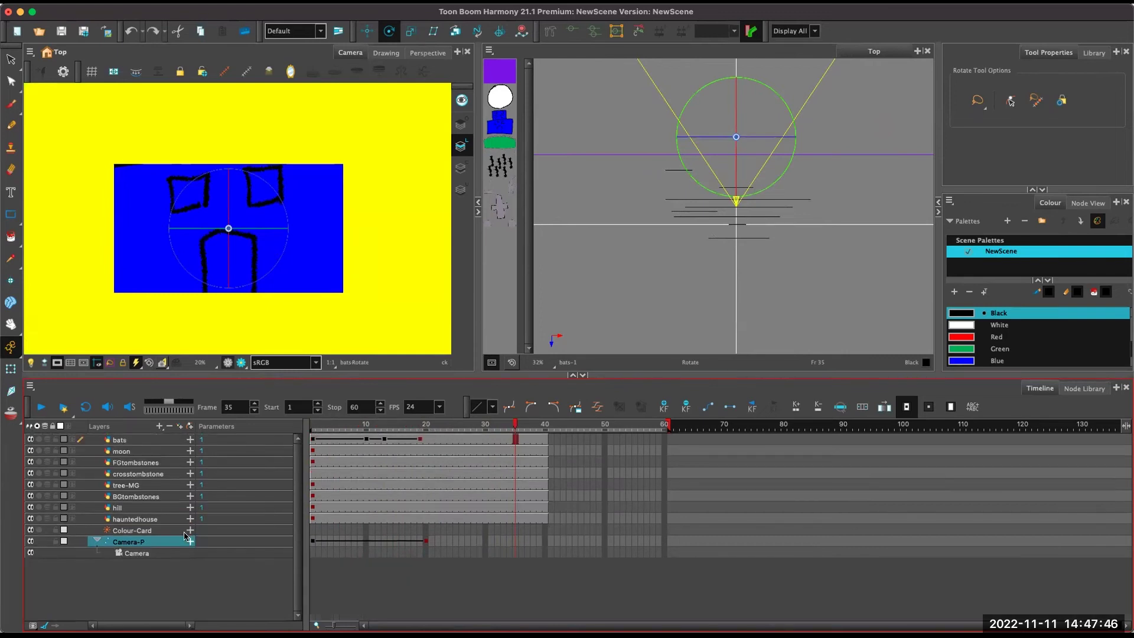
click(189, 542)
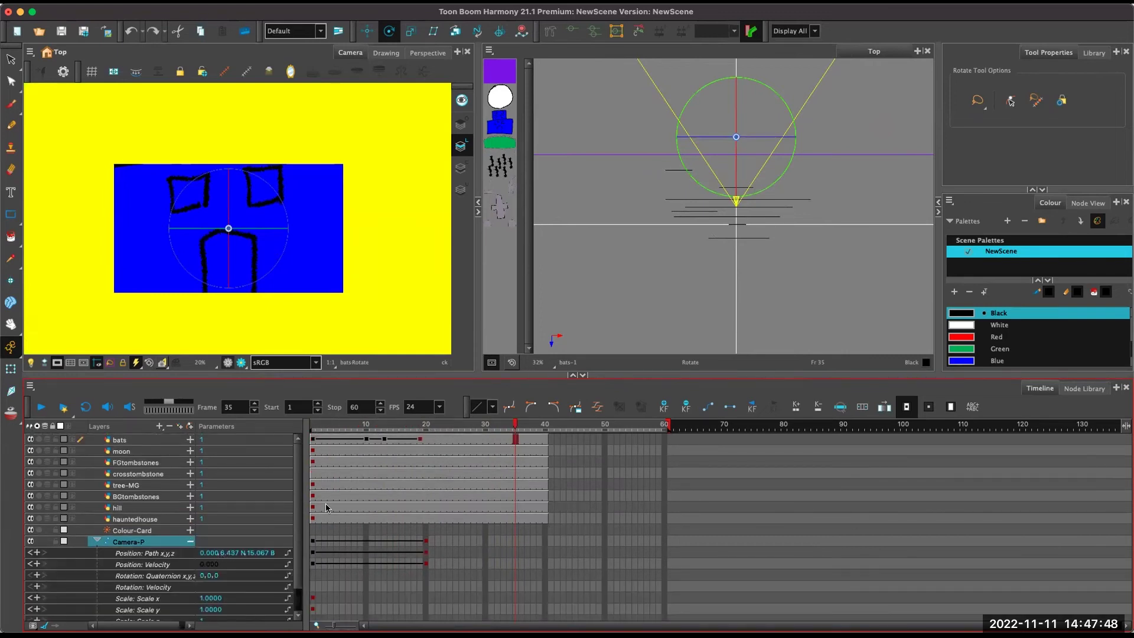
scroll(296, 509, down, 2)
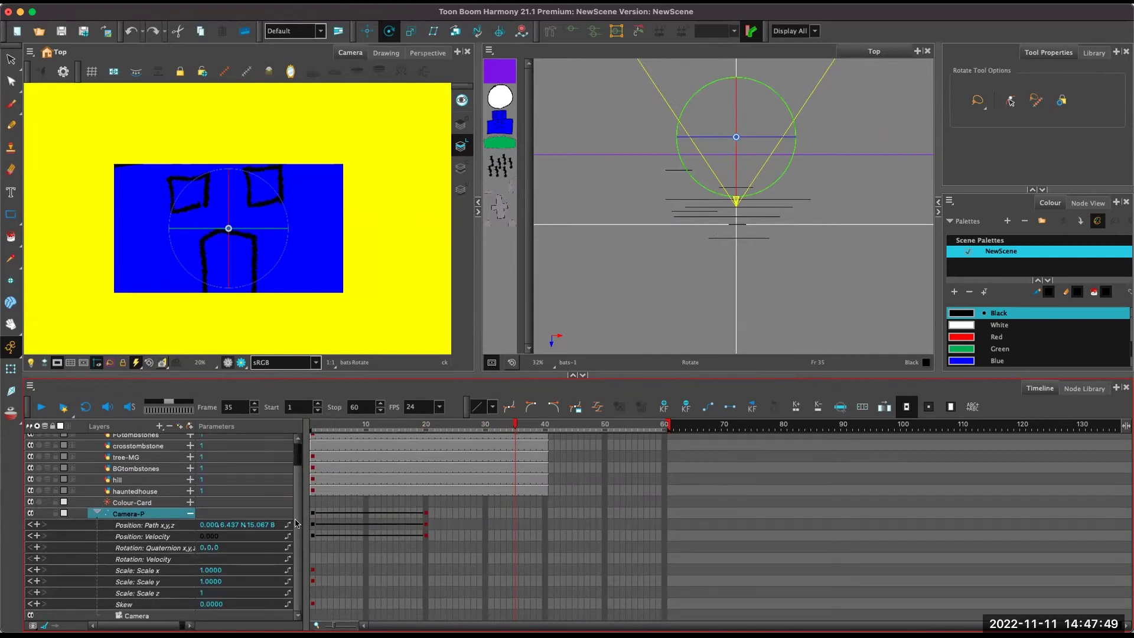
Add rotation keyframes at frame 20 on Camera-P, then reselect the camera peg layer.
click(427, 429)
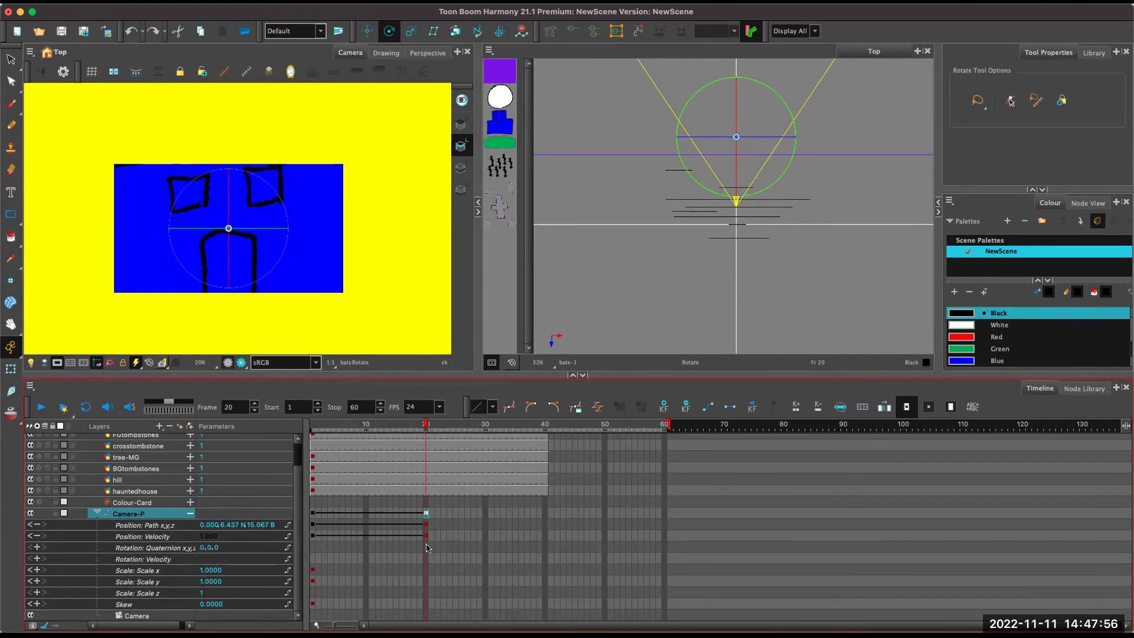
drag(428, 549, 426, 557)
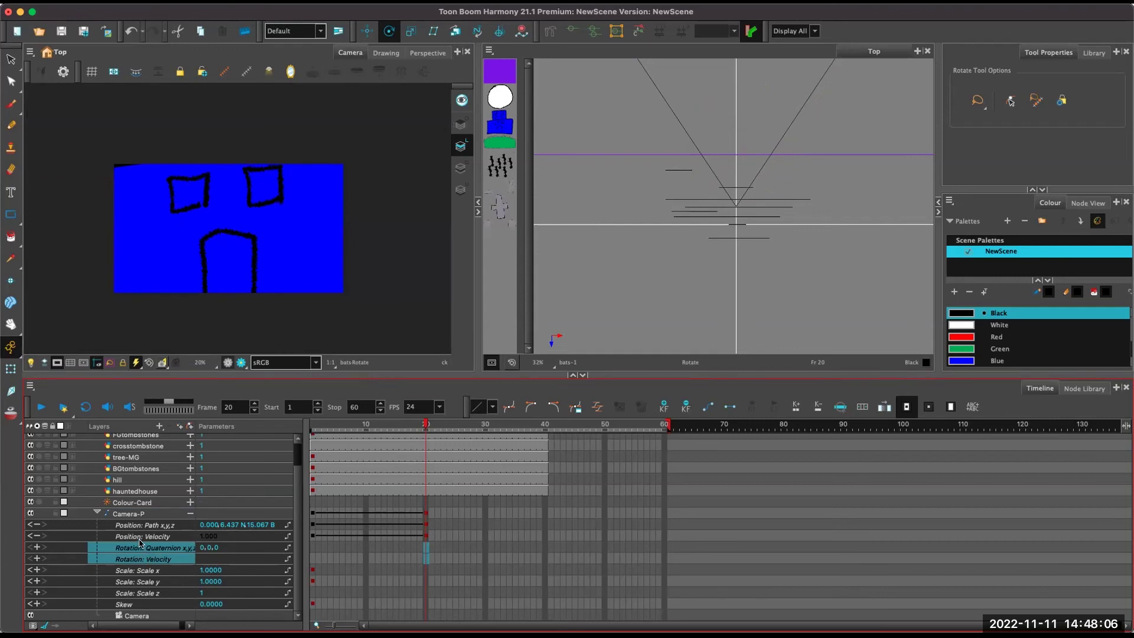
click(663, 404)
drag(427, 426, 515, 455)
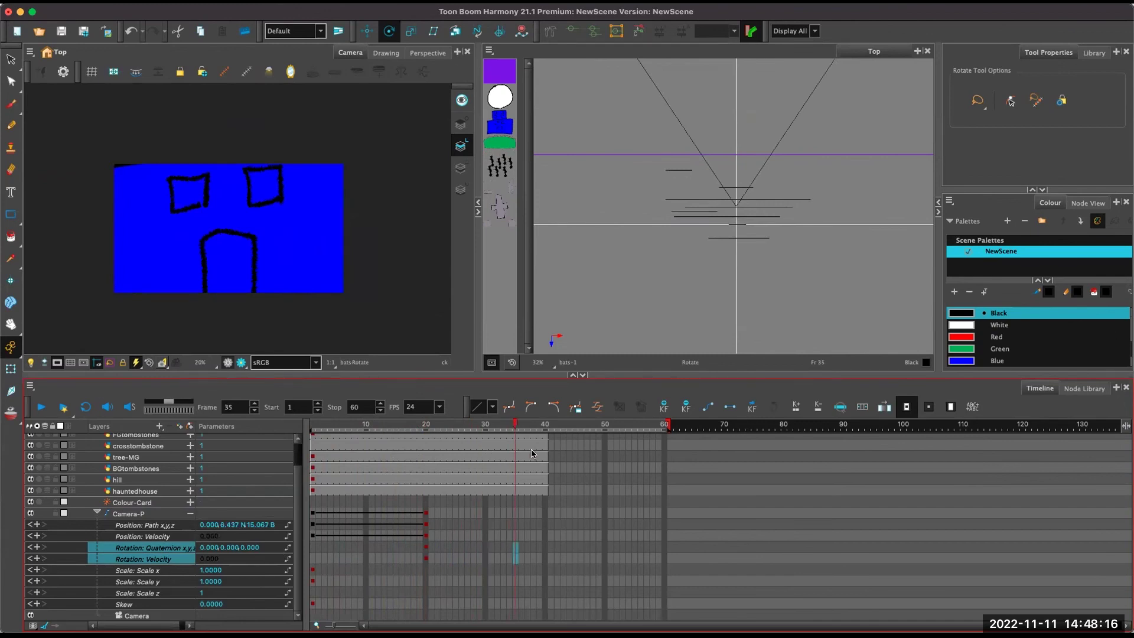
click(117, 513)
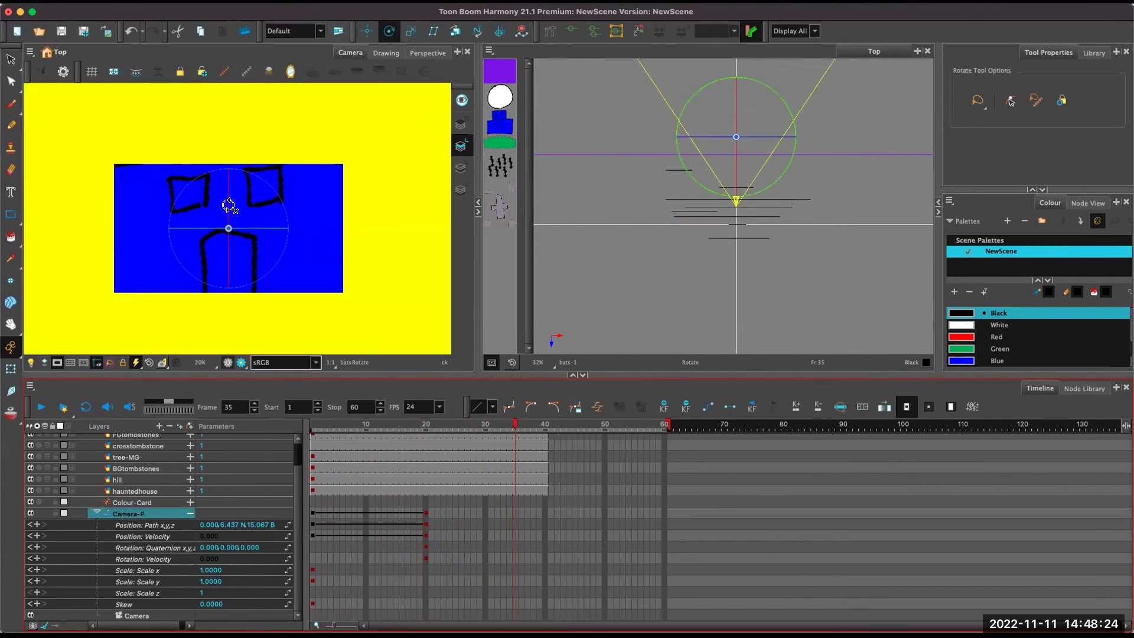
Tilt the camera up to rotation -17.794 at frame 35 and preview the tilt.
drag(229, 204, 236, 188)
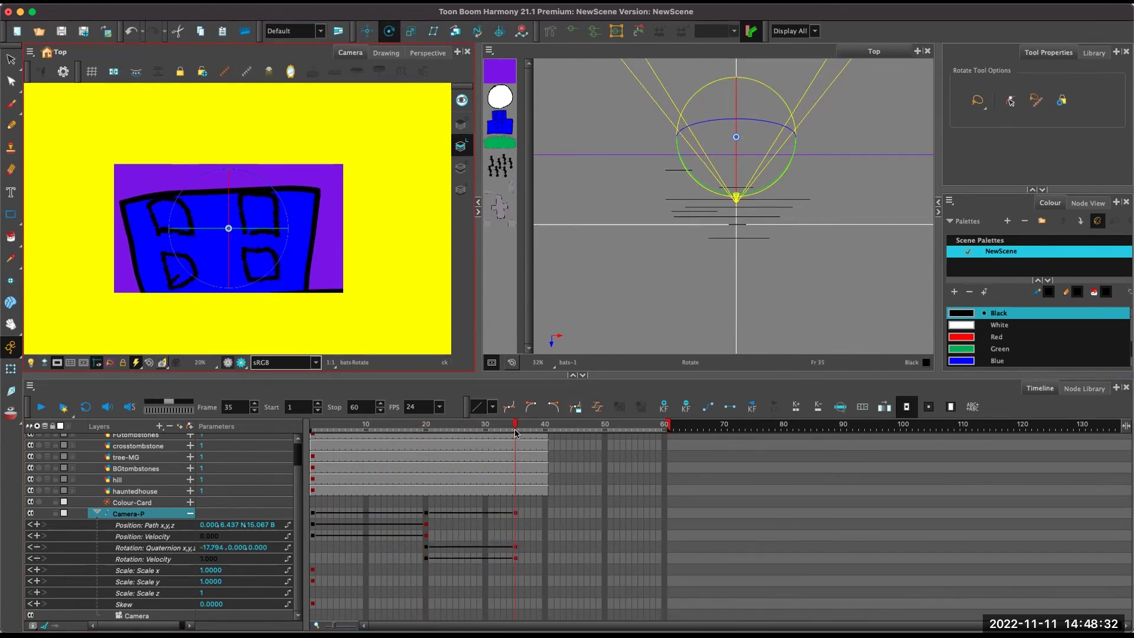
drag(515, 427, 514, 454)
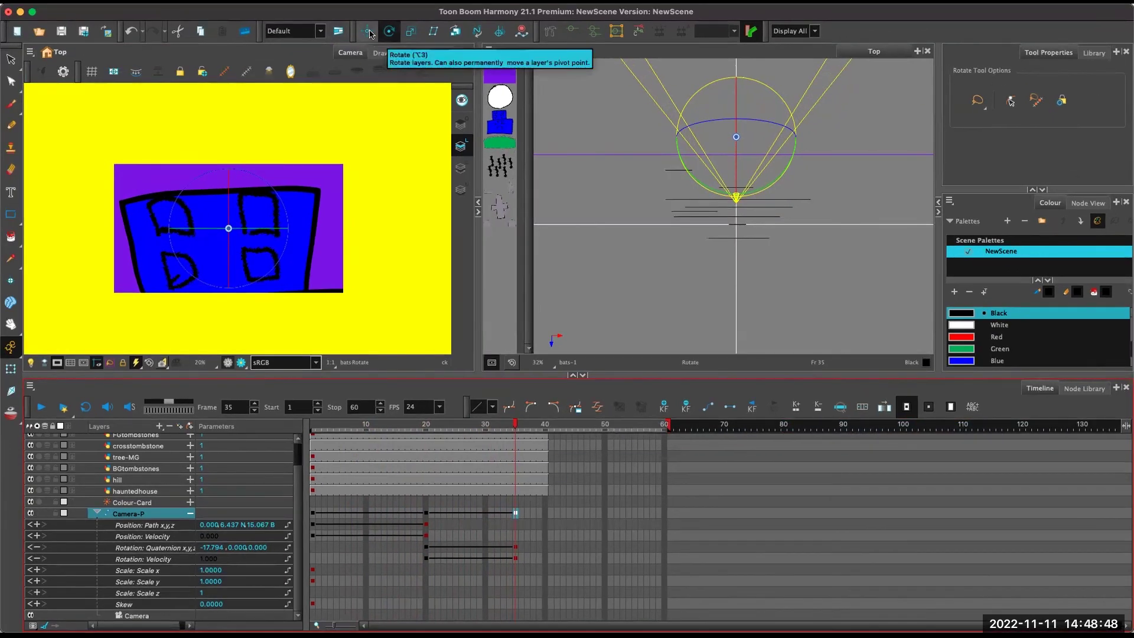
At frame 35, pull the camera back along Z and lower it so the whole house fits.
click(371, 43)
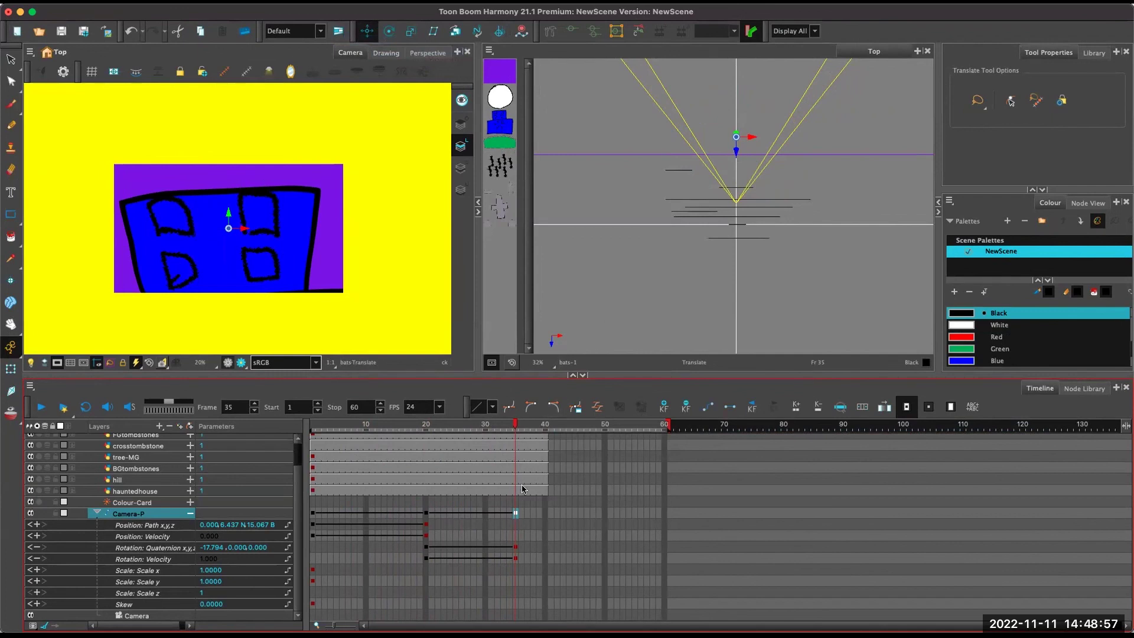
drag(736, 152, 737, 158)
drag(225, 203, 227, 225)
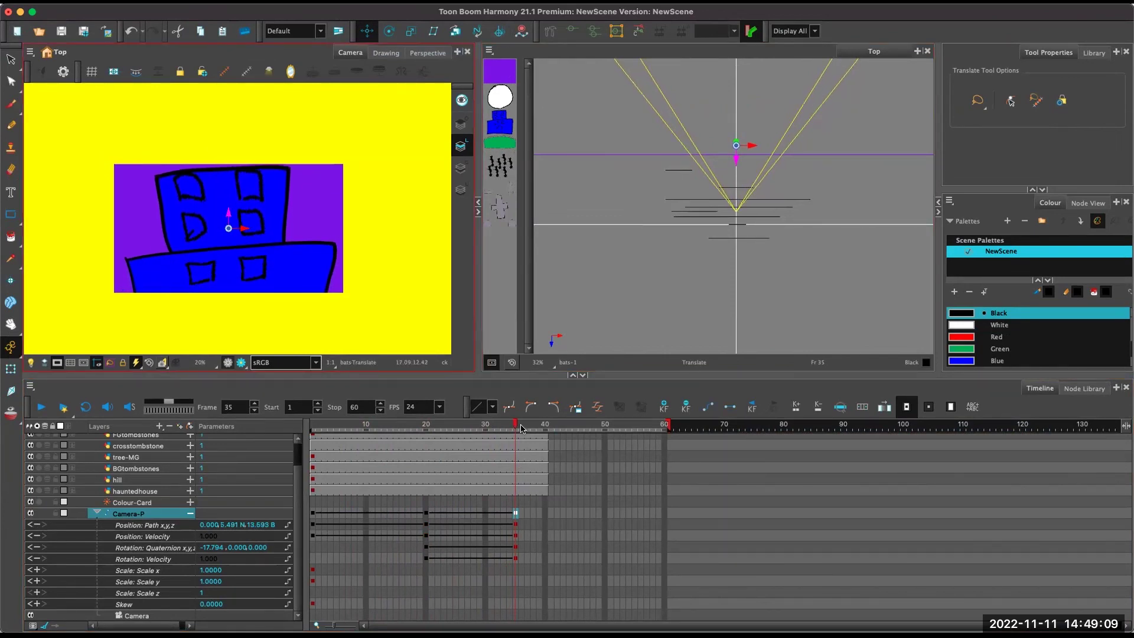
drag(515, 425, 502, 430)
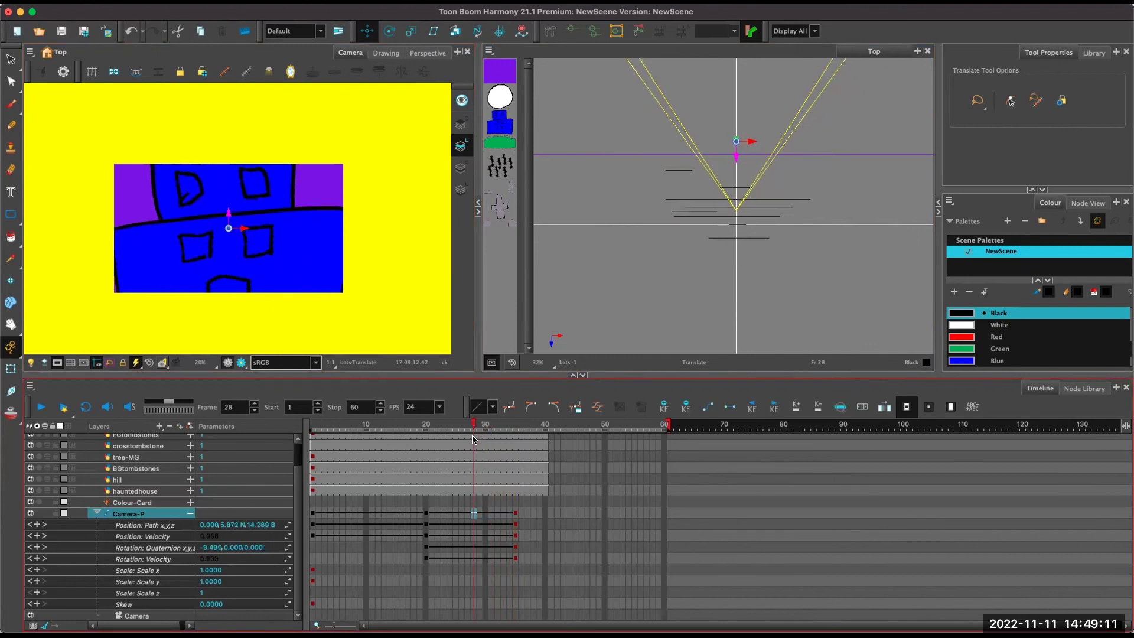
drag(466, 438, 513, 459)
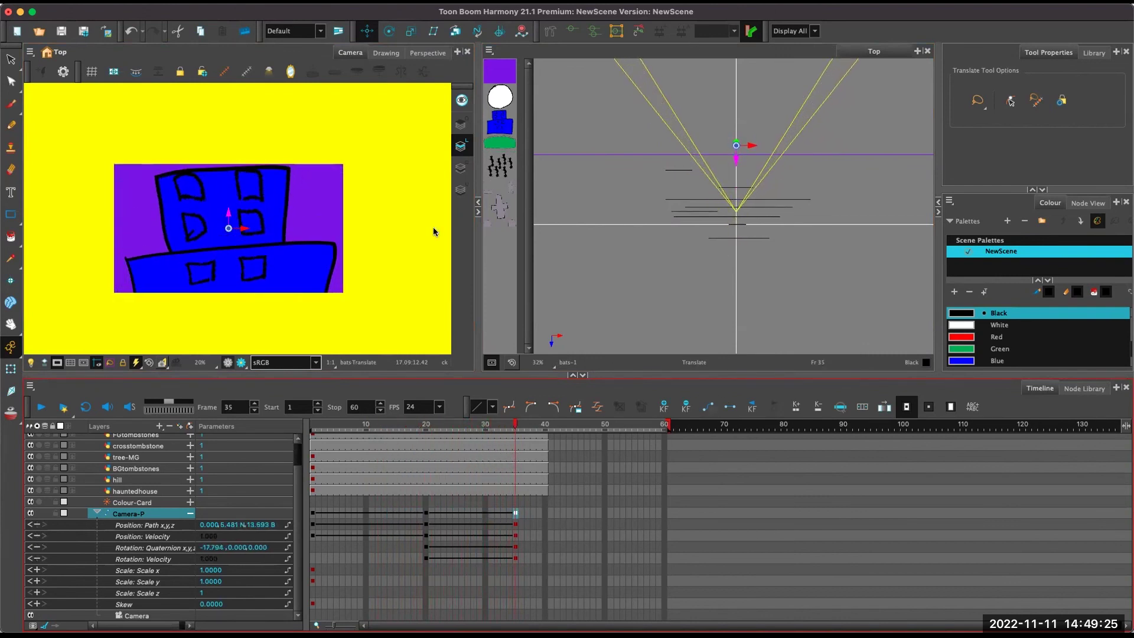